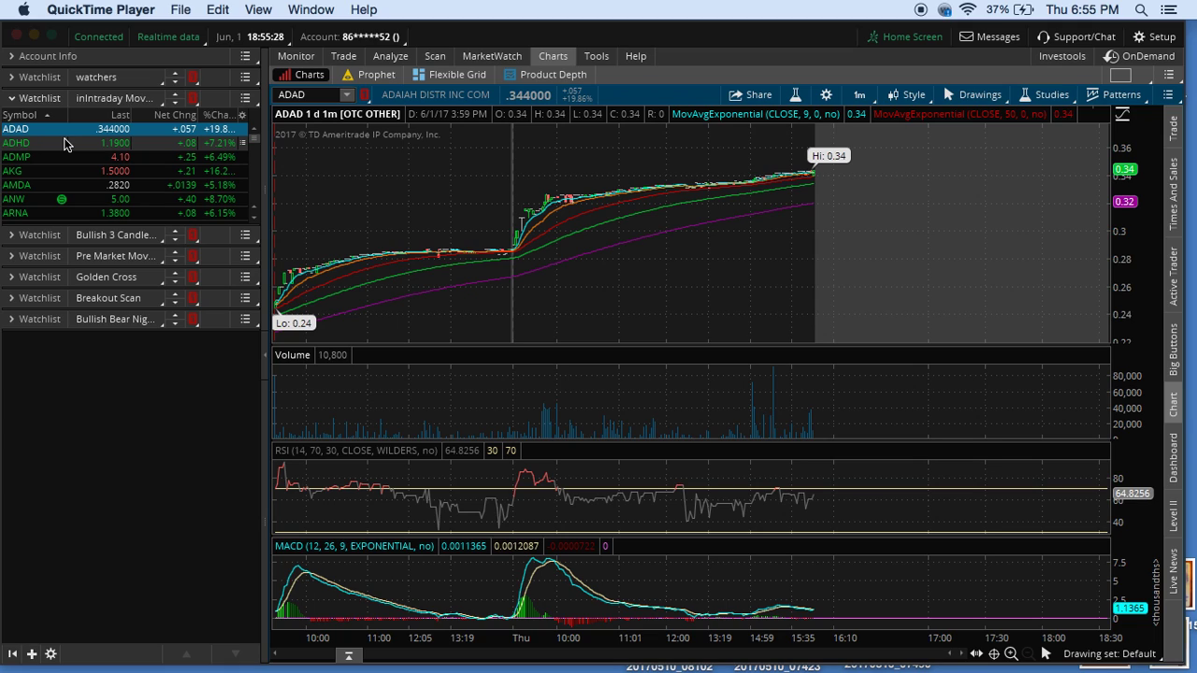
Step: Review the charts of ADHD, ADMP and AKG in the intraday movers watchlist, examining AKG's price swings up close
{"action": "left_click", "coordinate": [55, 145]}
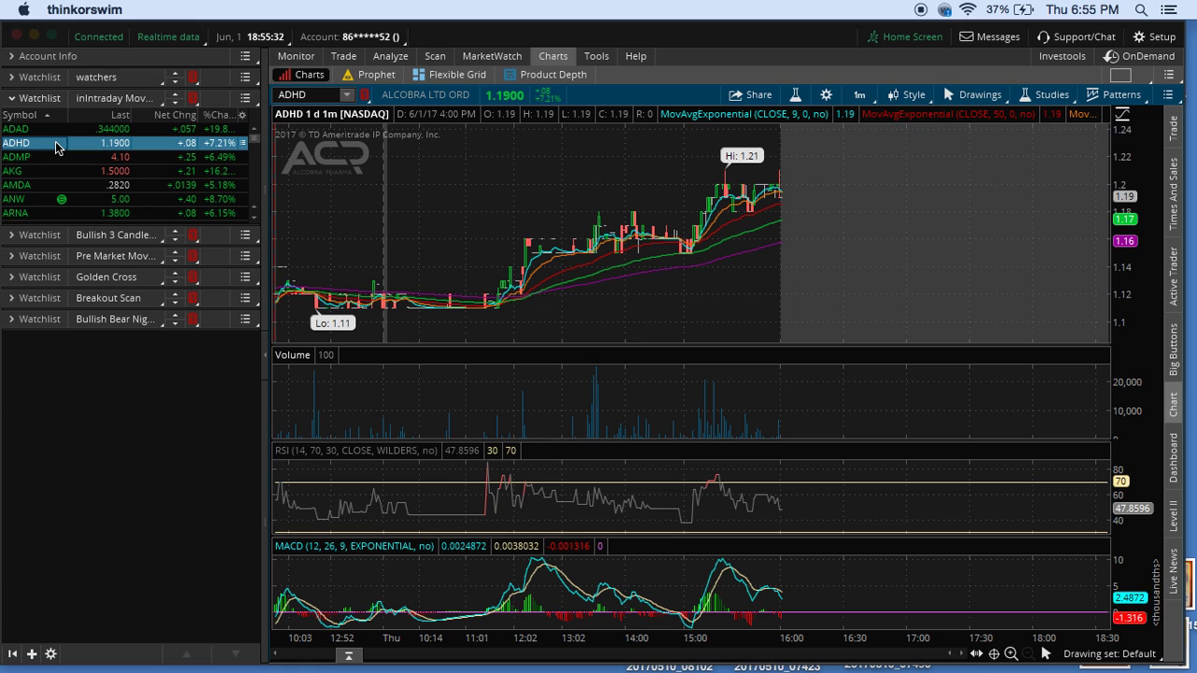
{"action": "left_click", "coordinate": [48, 159]}
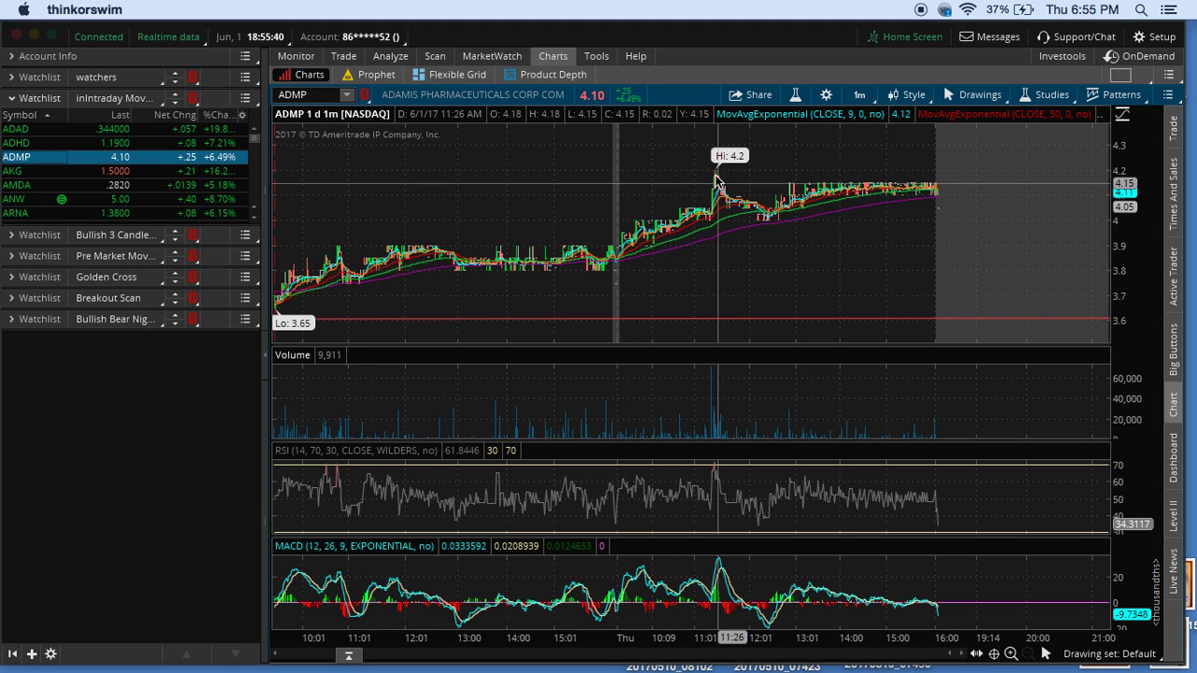
{"action": "left_click", "coordinate": [98, 174]}
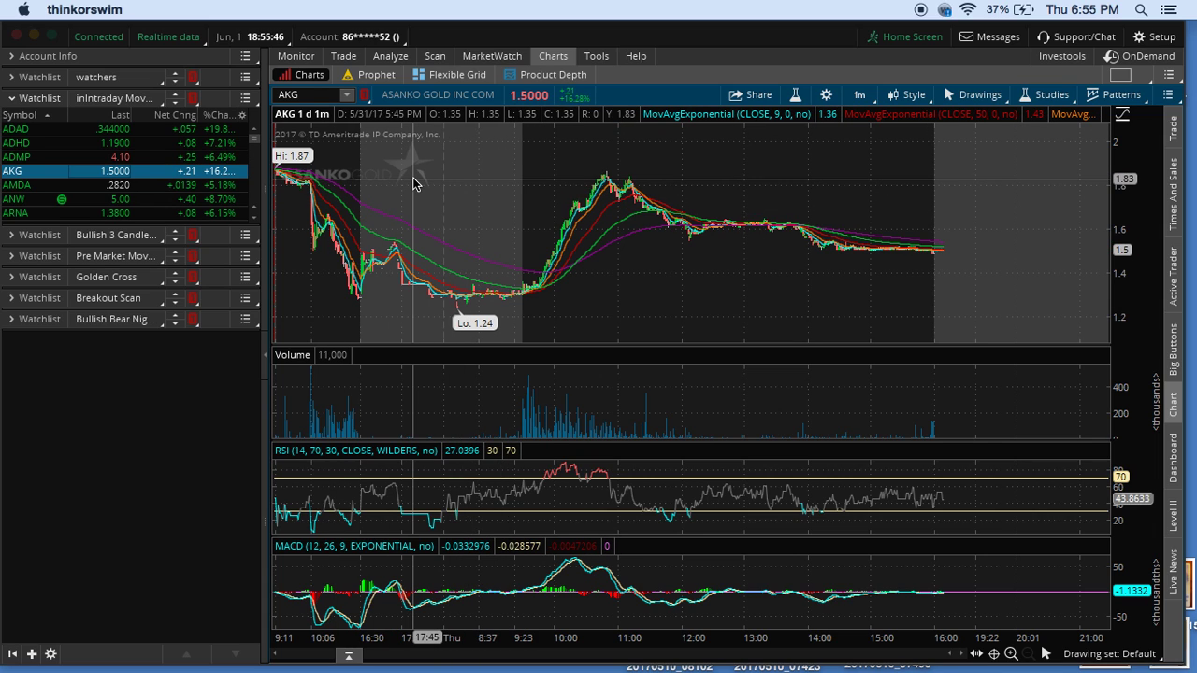
{"action": "left_click_drag", "start_coordinate": [414, 178], "coordinate": [865, 255]}
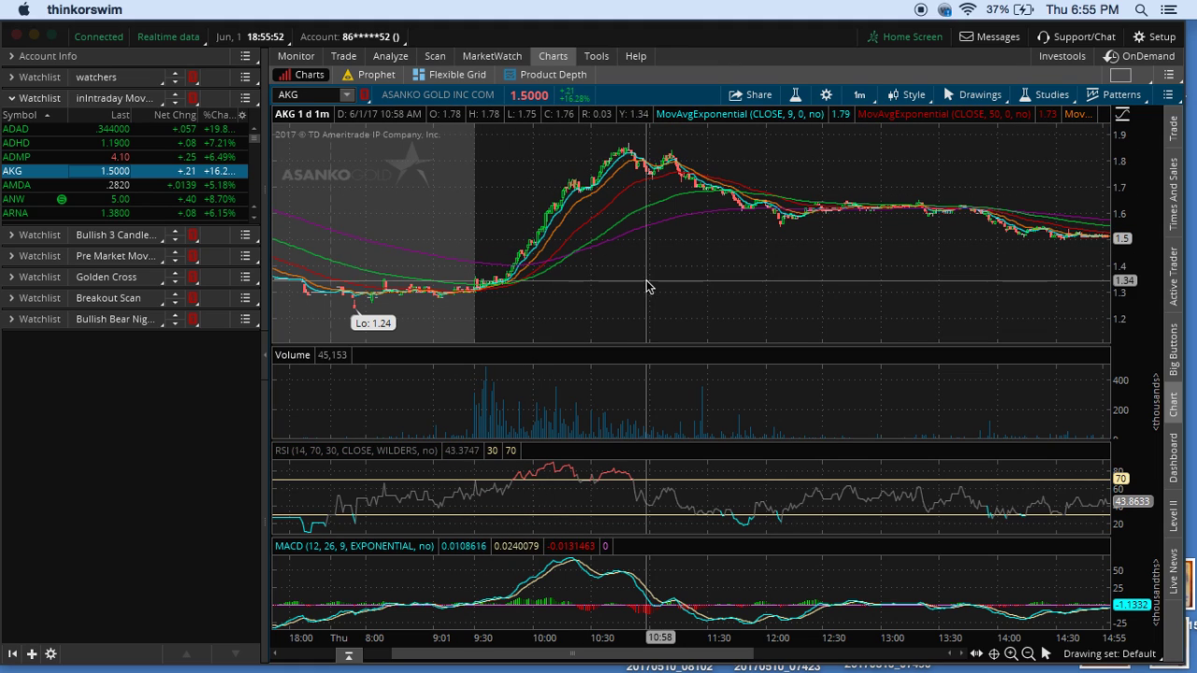
{"action": "mouse_move", "coordinate": [943, 665]}
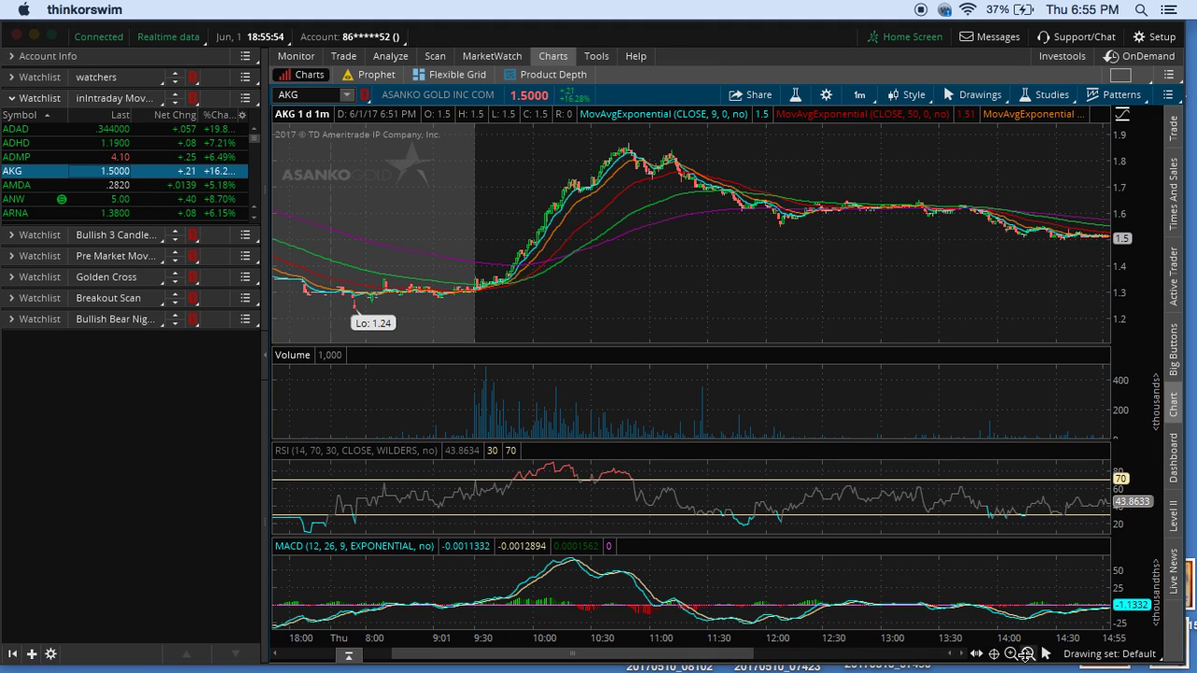
{"action": "left_click", "coordinate": [1026, 652]}
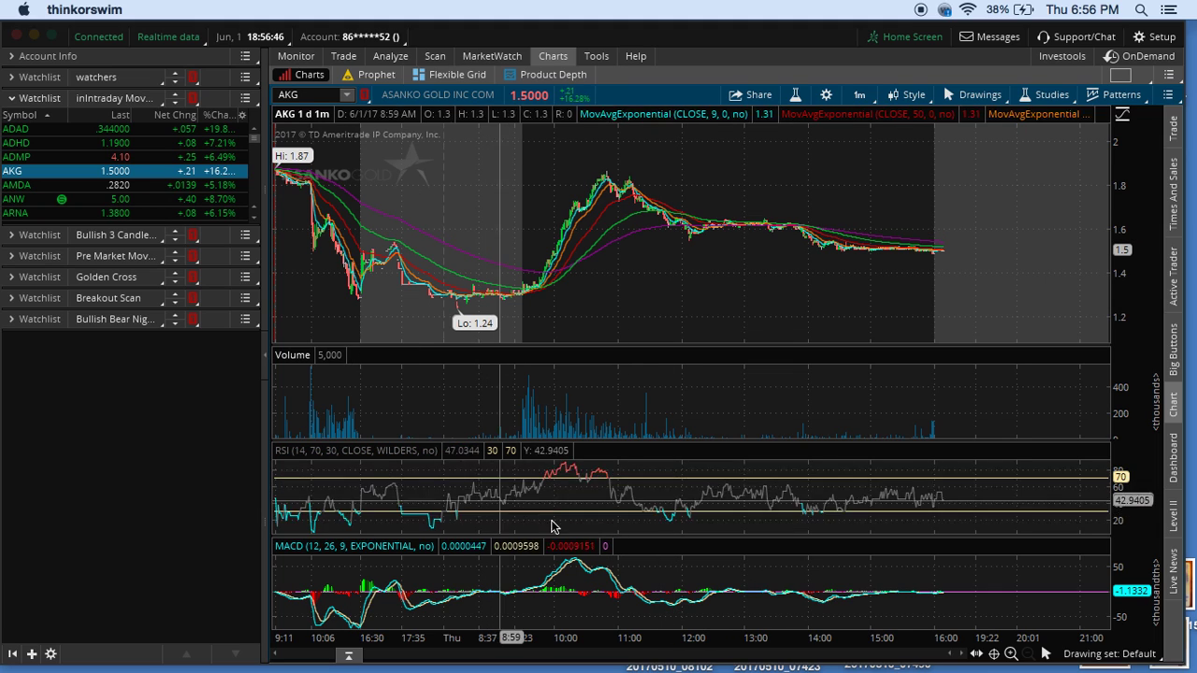
Step: Go through the charts of AMDA, ANW, ARNA, ARWR, ASNA and AVOP in the intraday movers watchlist
{"action": "left_click", "coordinate": [30, 186]}
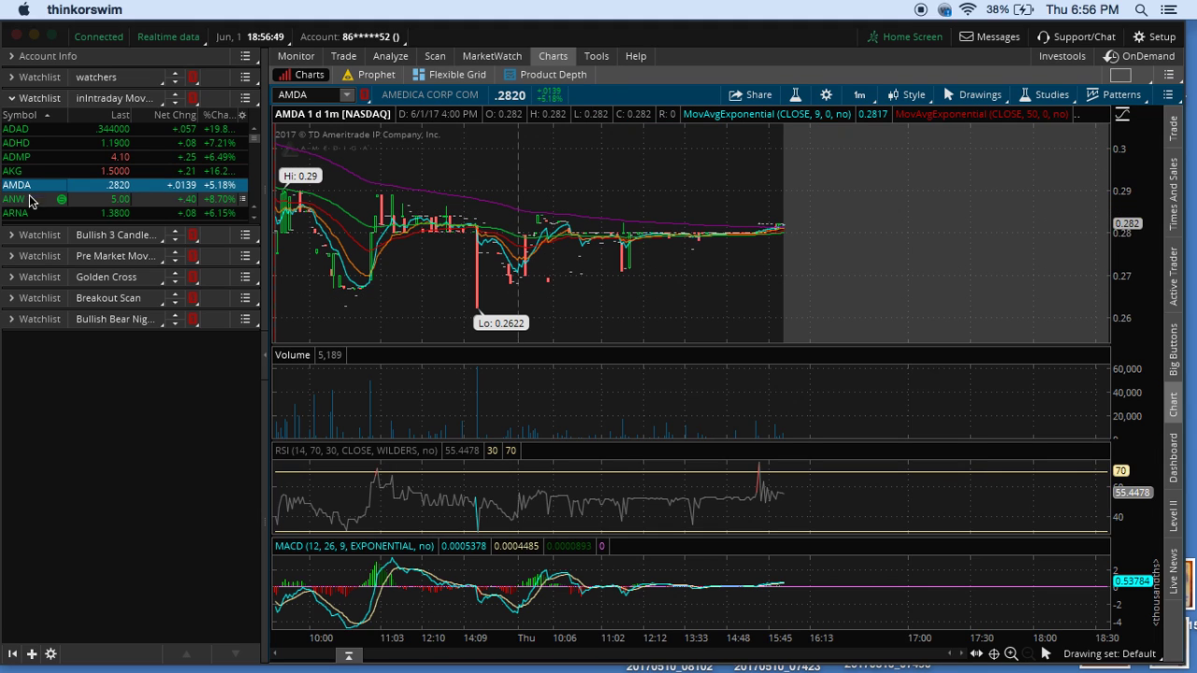
{"action": "left_click", "coordinate": [35, 199]}
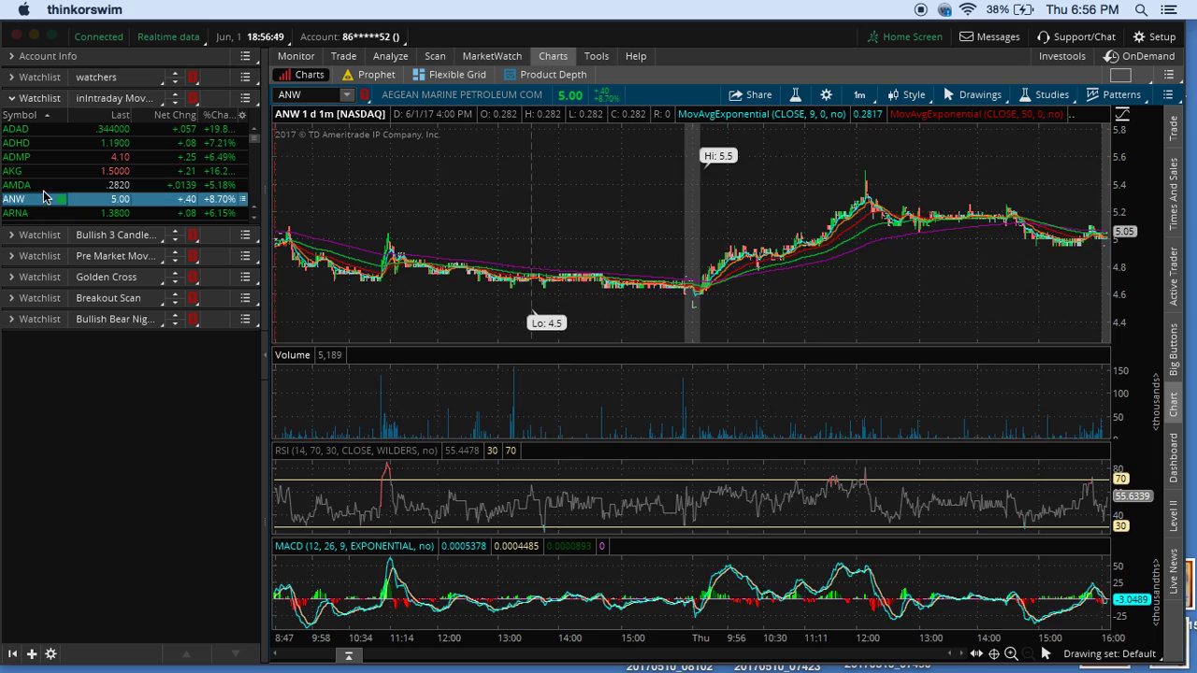
{"action": "scroll", "coordinate": [45, 196], "scroll_direction": "down", "scroll_amount": 2}
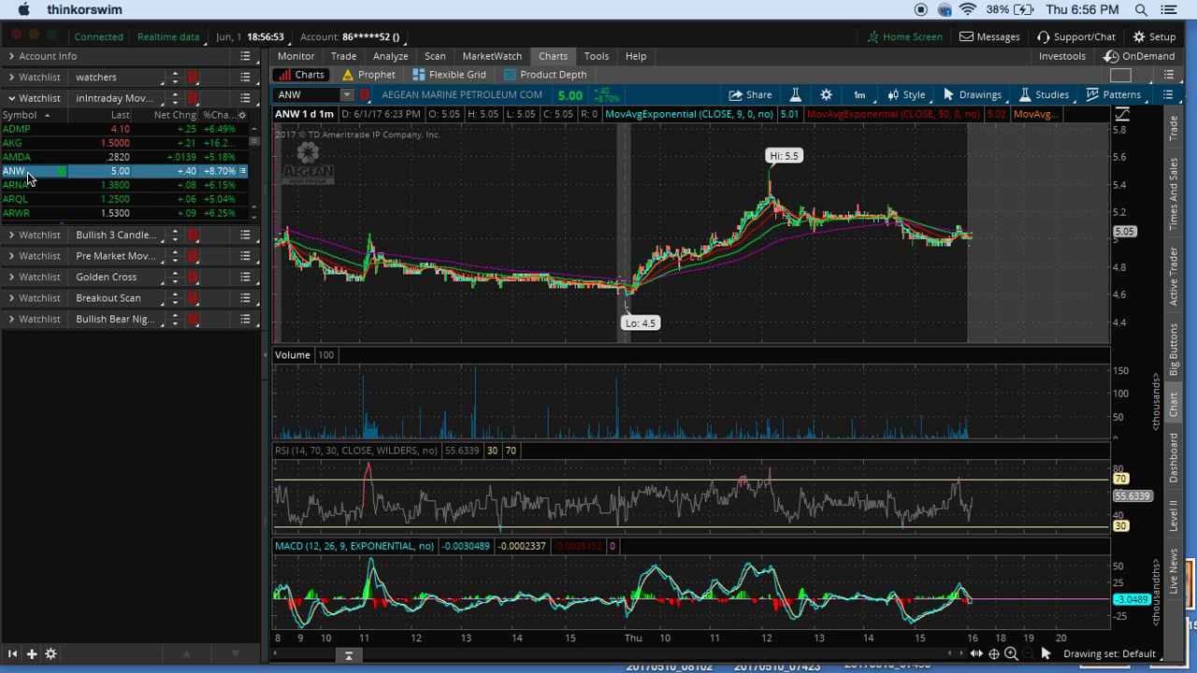
{"action": "left_click", "coordinate": [28, 185]}
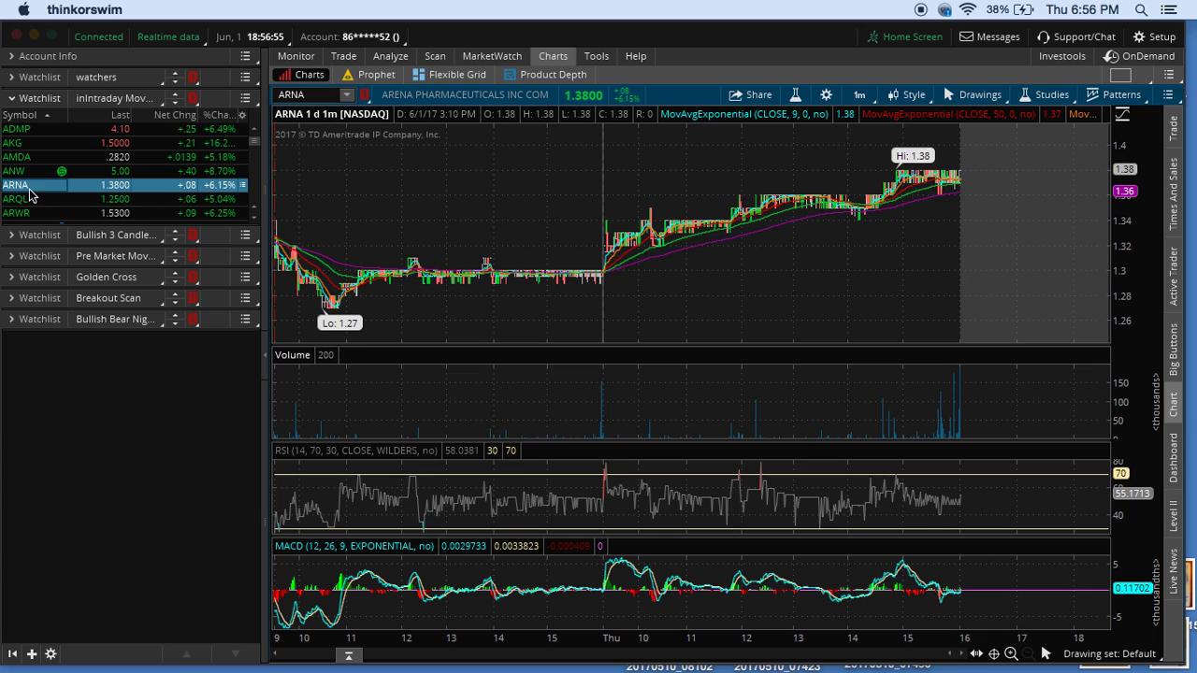
{"action": "scroll", "coordinate": [41, 183], "scroll_direction": "down", "scroll_amount": 4}
{"action": "left_click", "coordinate": [39, 157]}
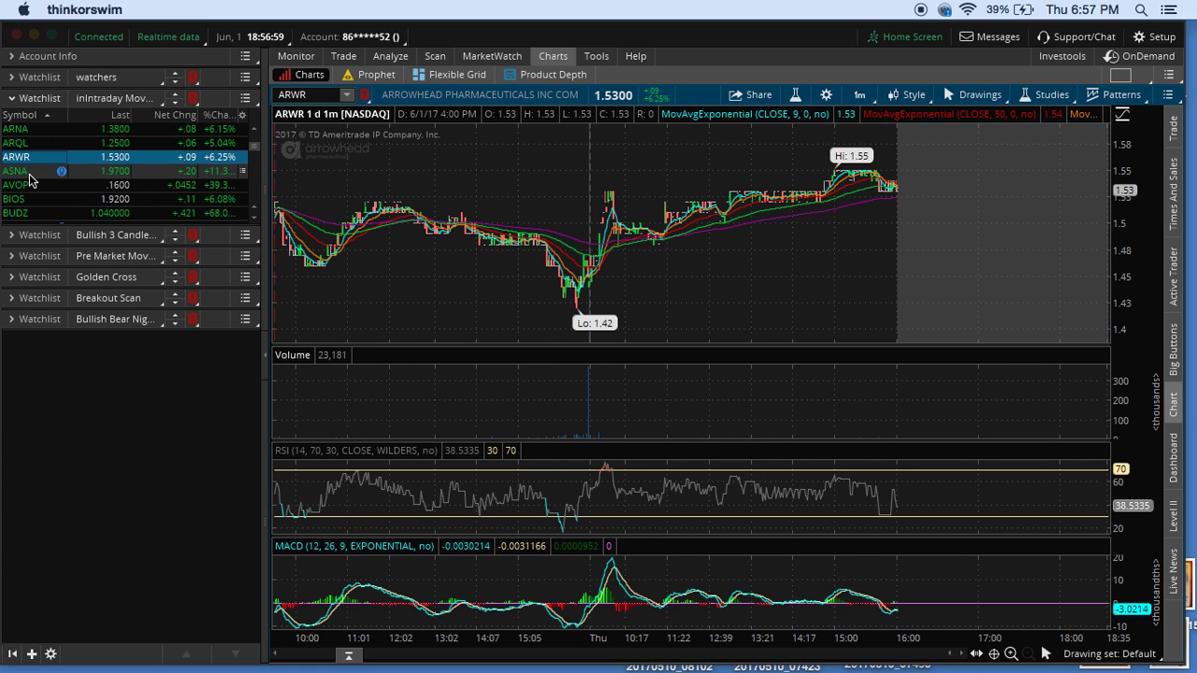
{"action": "left_click", "coordinate": [29, 172]}
{"action": "left_click", "coordinate": [29, 187]}
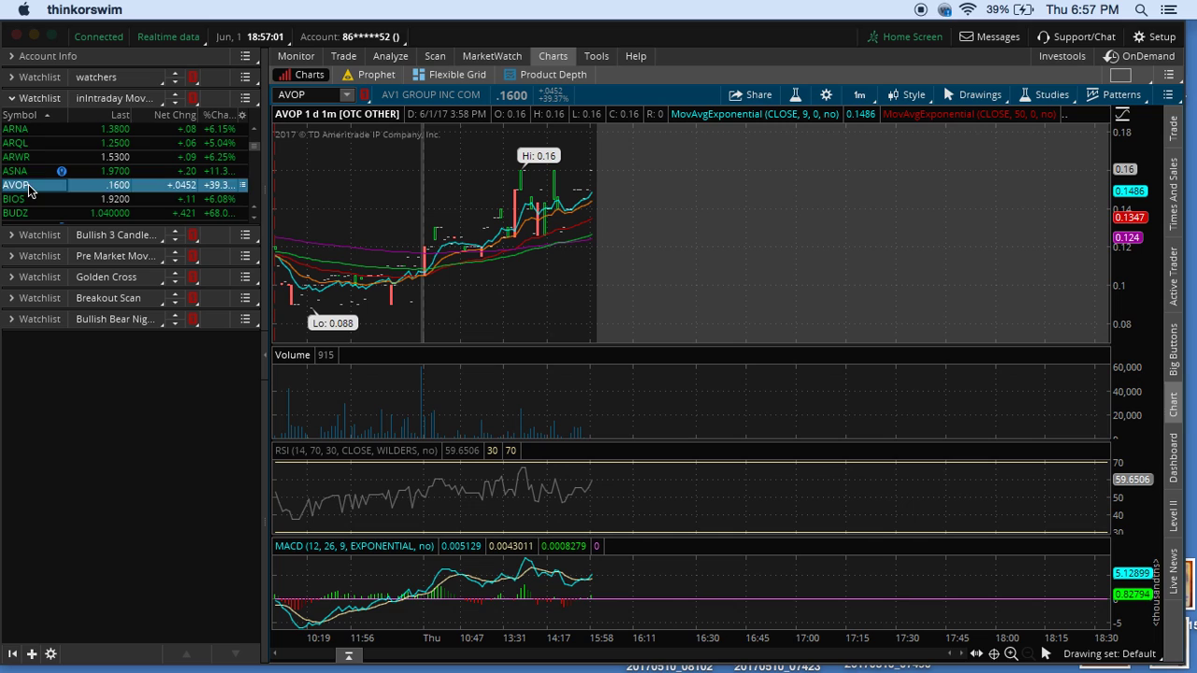
Step: View the charts of BIOS, BUDZ and CDNA from the intraday movers watchlist
{"action": "scroll", "coordinate": [29, 187], "scroll_direction": "down", "scroll_amount": 2}
{"action": "left_click", "coordinate": [29, 174]}
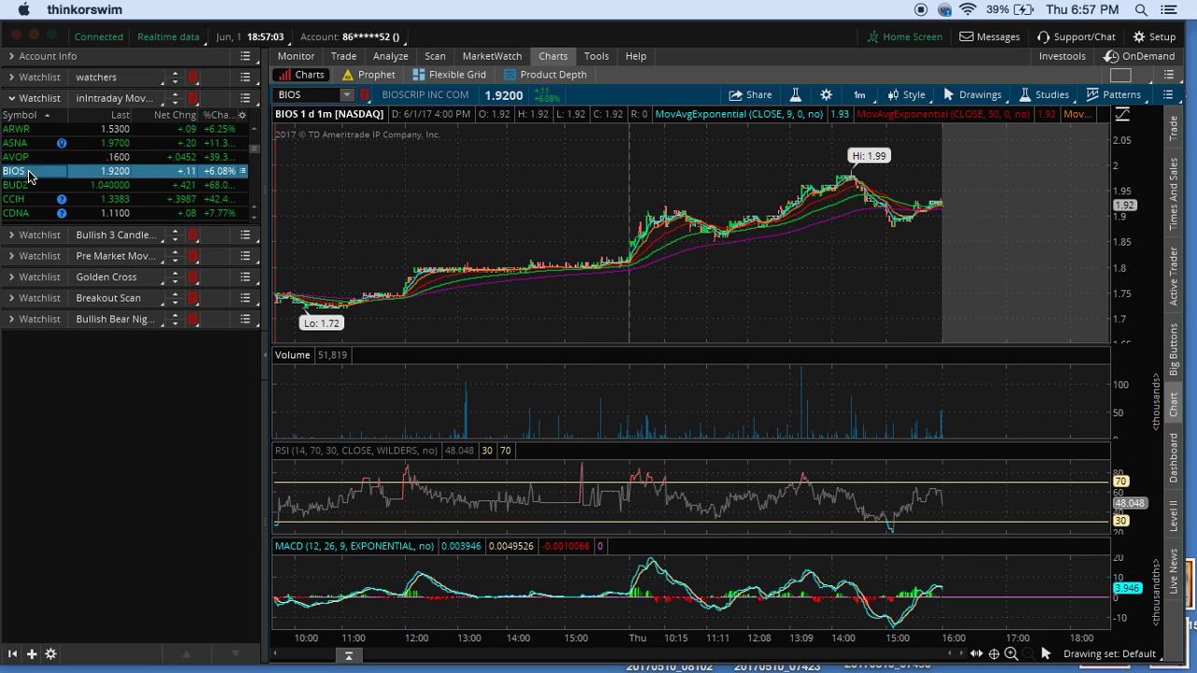
{"action": "scroll", "coordinate": [29, 176], "scroll_direction": "down", "scroll_amount": 1}
{"action": "left_click", "coordinate": [29, 172]}
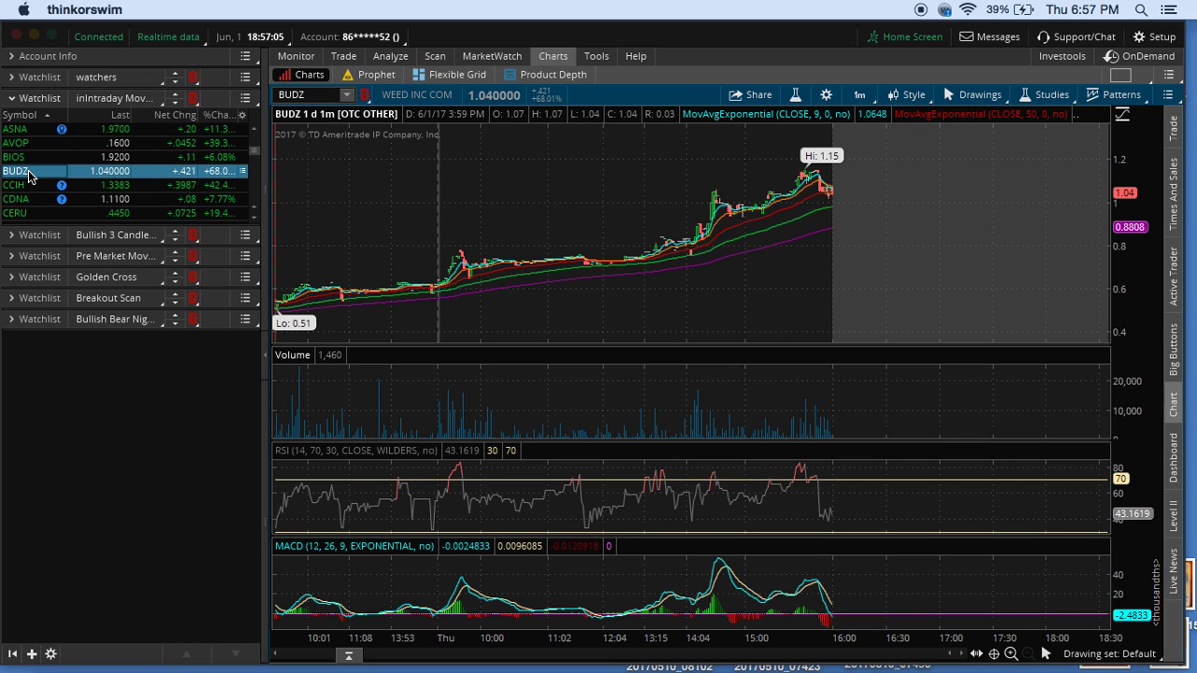
{"action": "scroll", "coordinate": [29, 176], "scroll_direction": "down", "scroll_amount": 2}
{"action": "left_click", "coordinate": [29, 174]}
Step: Check the intraday charts of CGI, CLNE and CLRB
{"action": "scroll", "coordinate": [29, 176], "scroll_direction": "down", "scroll_amount": 3}
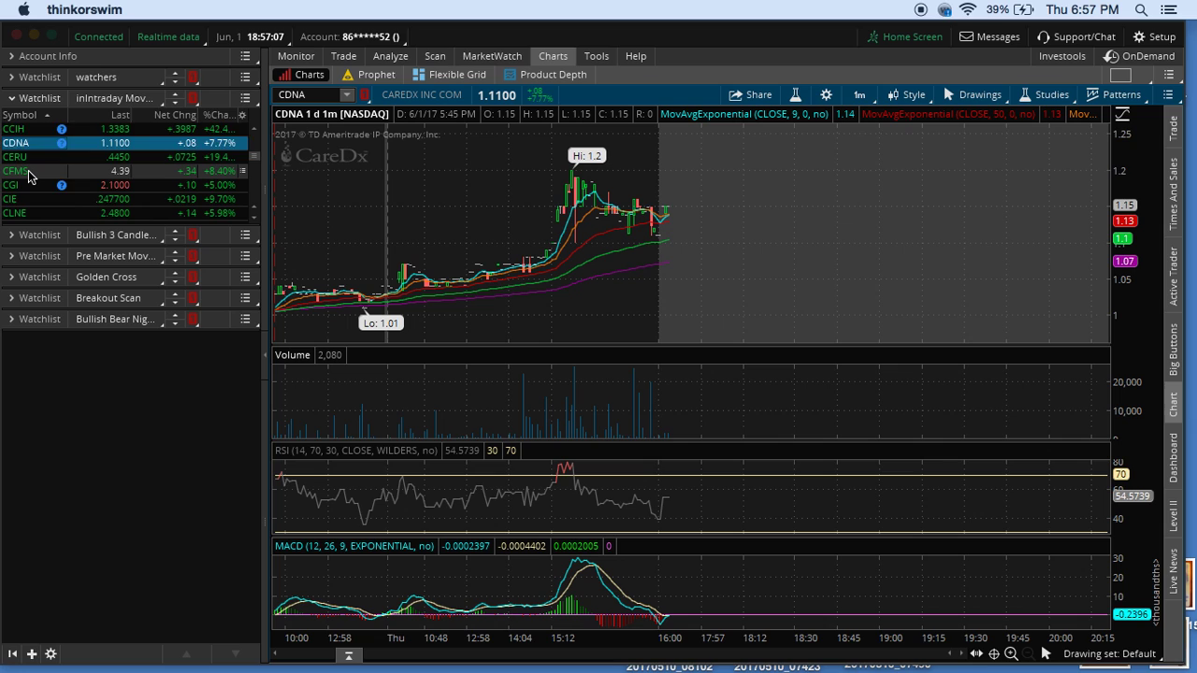
{"action": "left_click", "coordinate": [29, 174]}
{"action": "scroll", "coordinate": [29, 176], "scroll_direction": "down", "scroll_amount": 2}
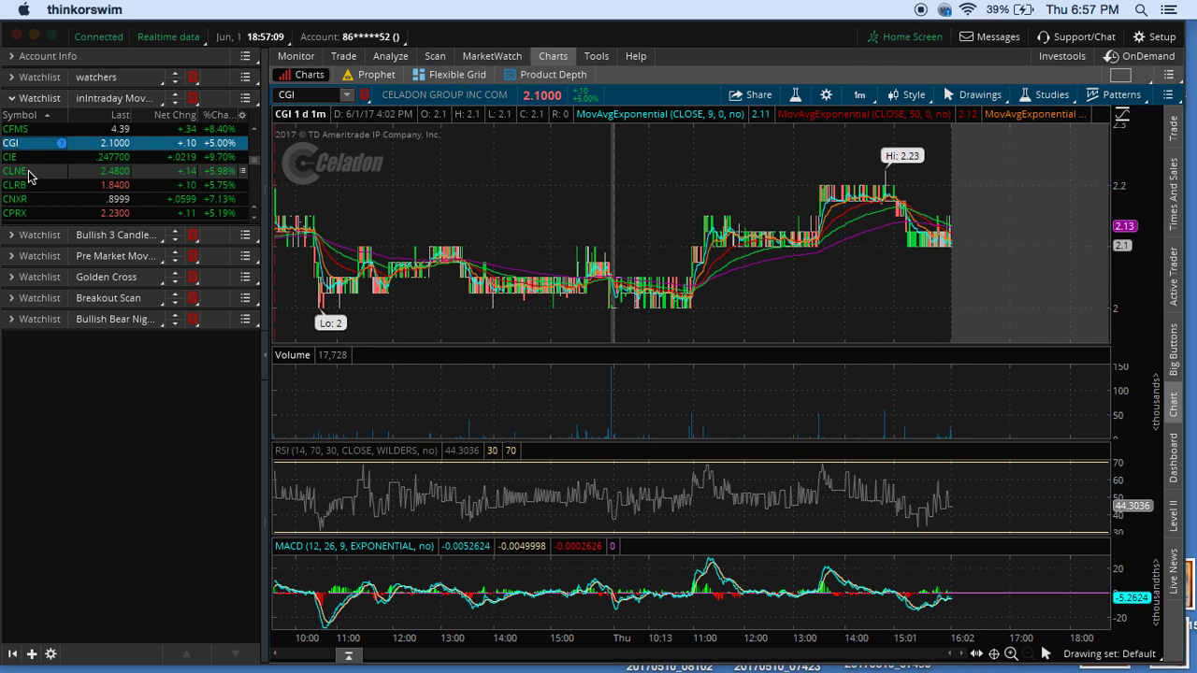
{"action": "left_click", "coordinate": [29, 174]}
{"action": "left_click", "coordinate": [25, 186]}
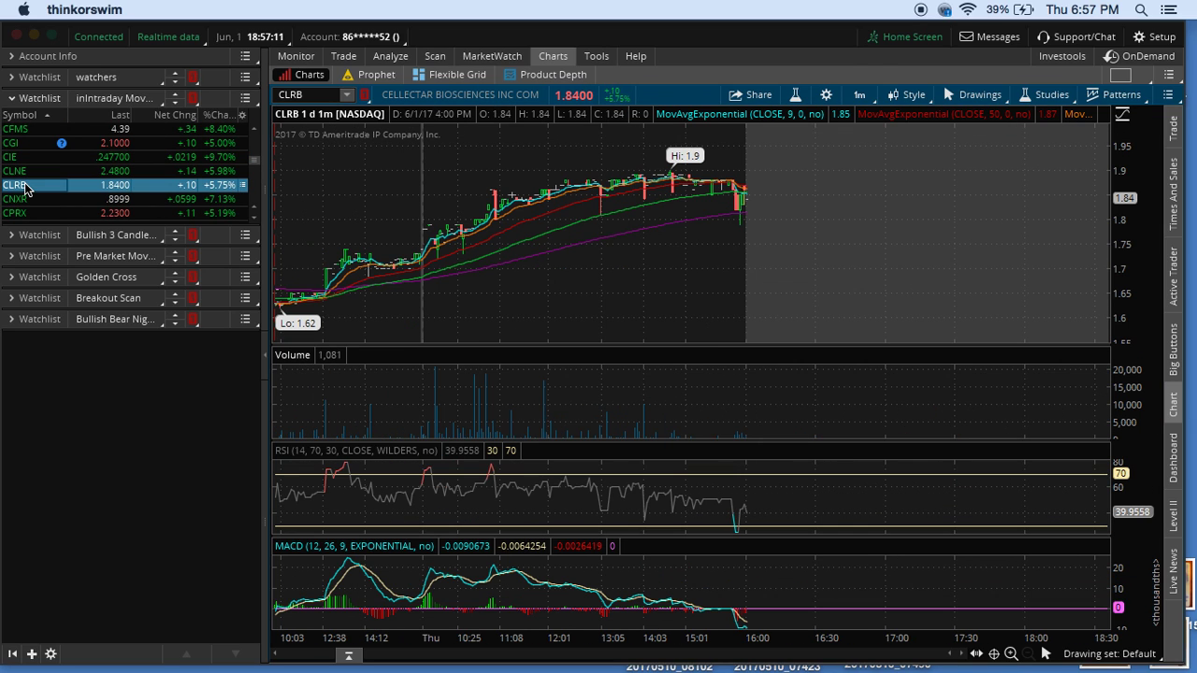
Step: Go through the charts of CPRX, CNXR, CRMD, CVRS and DRRX in the intraday movers watchlist
{"action": "scroll", "coordinate": [25, 186], "scroll_direction": "down", "scroll_amount": 2}
{"action": "left_click", "coordinate": [25, 186]}
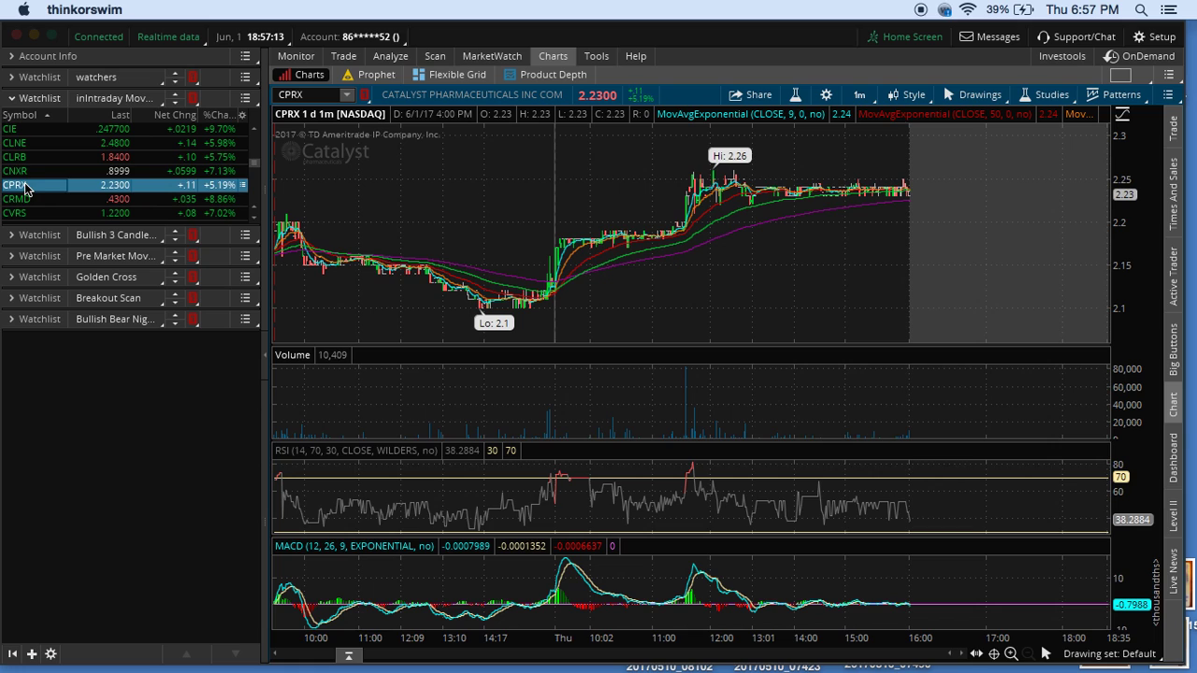
{"action": "left_click", "coordinate": [28, 171]}
{"action": "scroll", "coordinate": [28, 173], "scroll_direction": "down", "scroll_amount": 2}
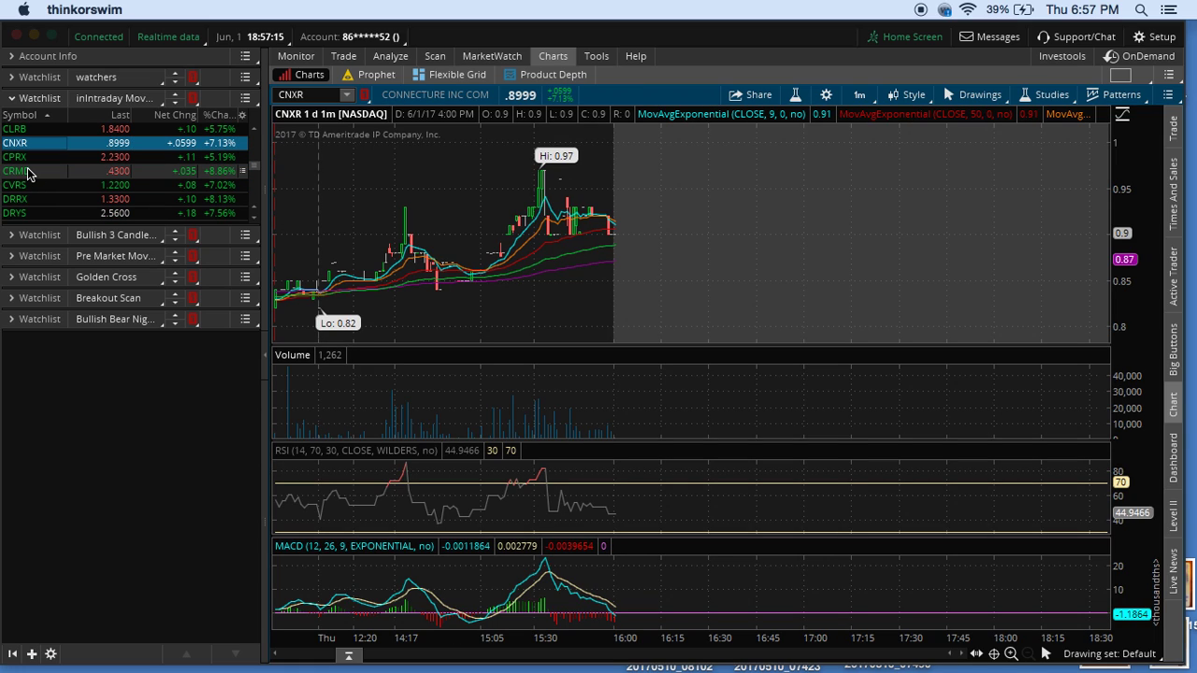
{"action": "left_click", "coordinate": [28, 173]}
{"action": "scroll", "coordinate": [29, 173], "scroll_direction": "down", "scroll_amount": 1}
{"action": "left_click", "coordinate": [28, 173]}
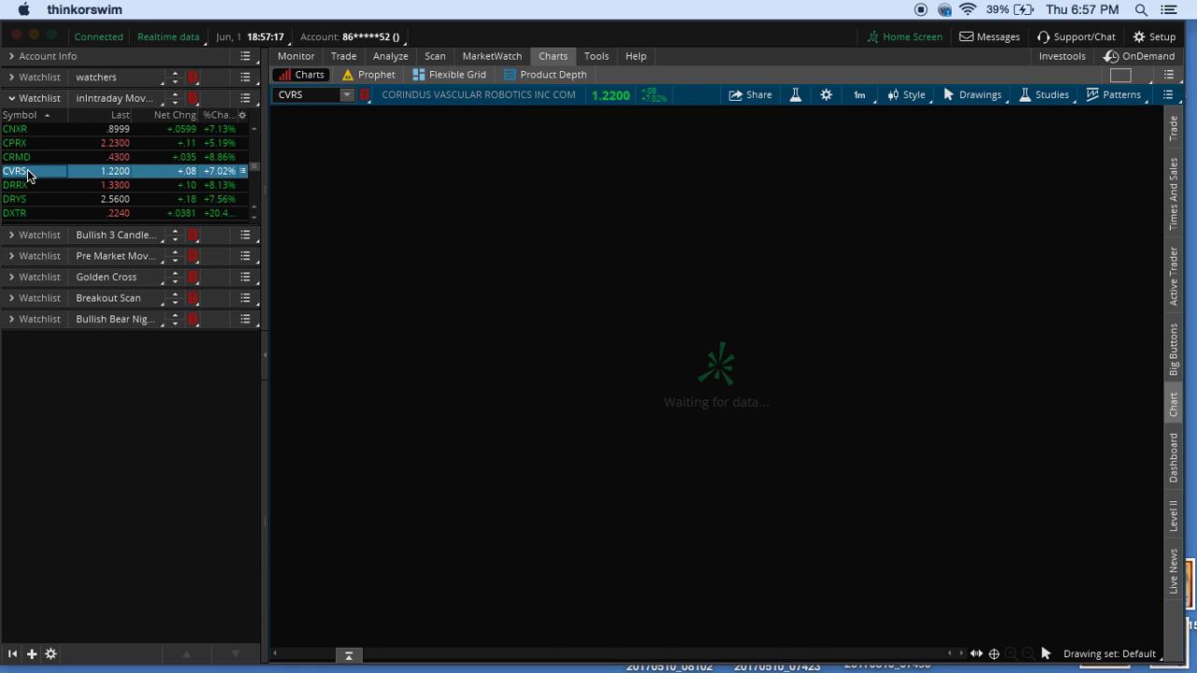
{"action": "left_click", "coordinate": [28, 188]}
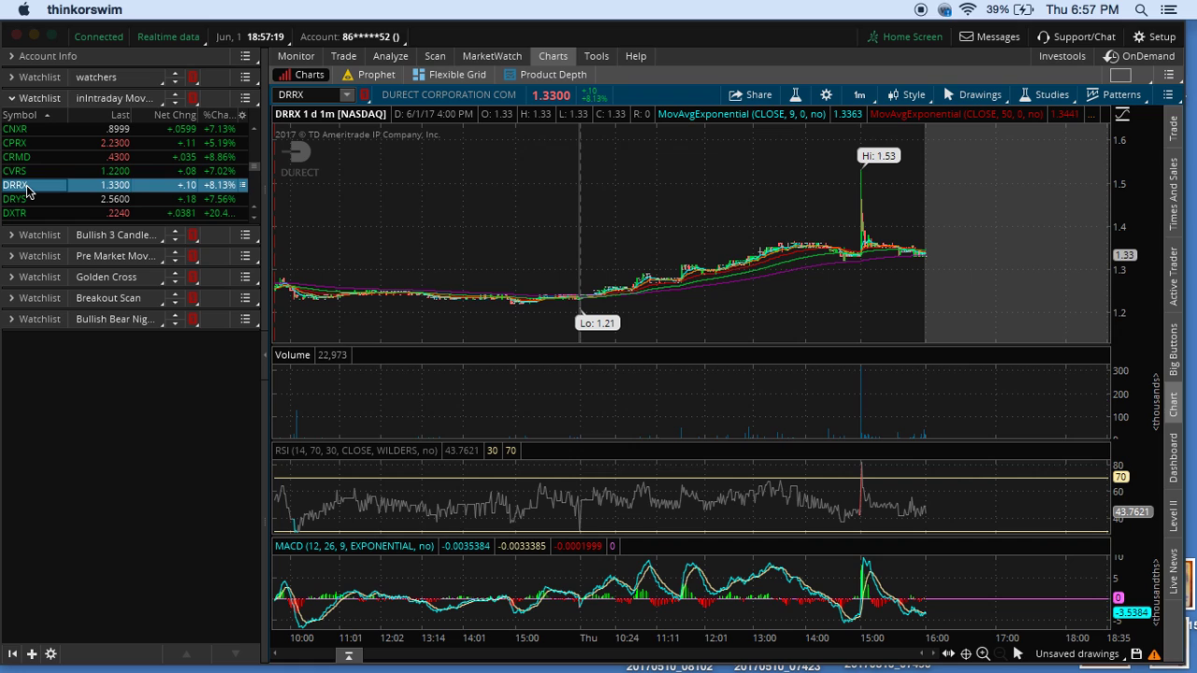
Step: Open the DRYS chart and examine Thursday's morning run-up and pullback up close
{"action": "scroll", "coordinate": [28, 187], "scroll_direction": "down", "scroll_amount": 3}
{"action": "left_click", "coordinate": [28, 158]}
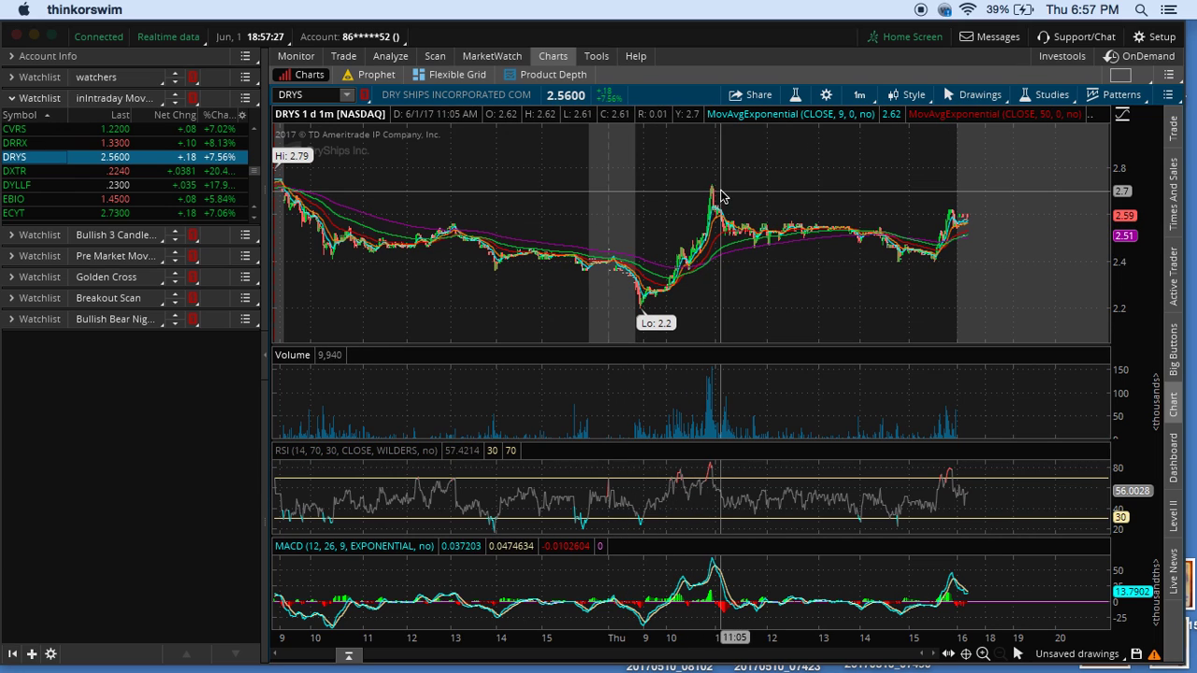
{"action": "left_click_drag", "start_coordinate": [593, 209], "coordinate": [767, 225]}
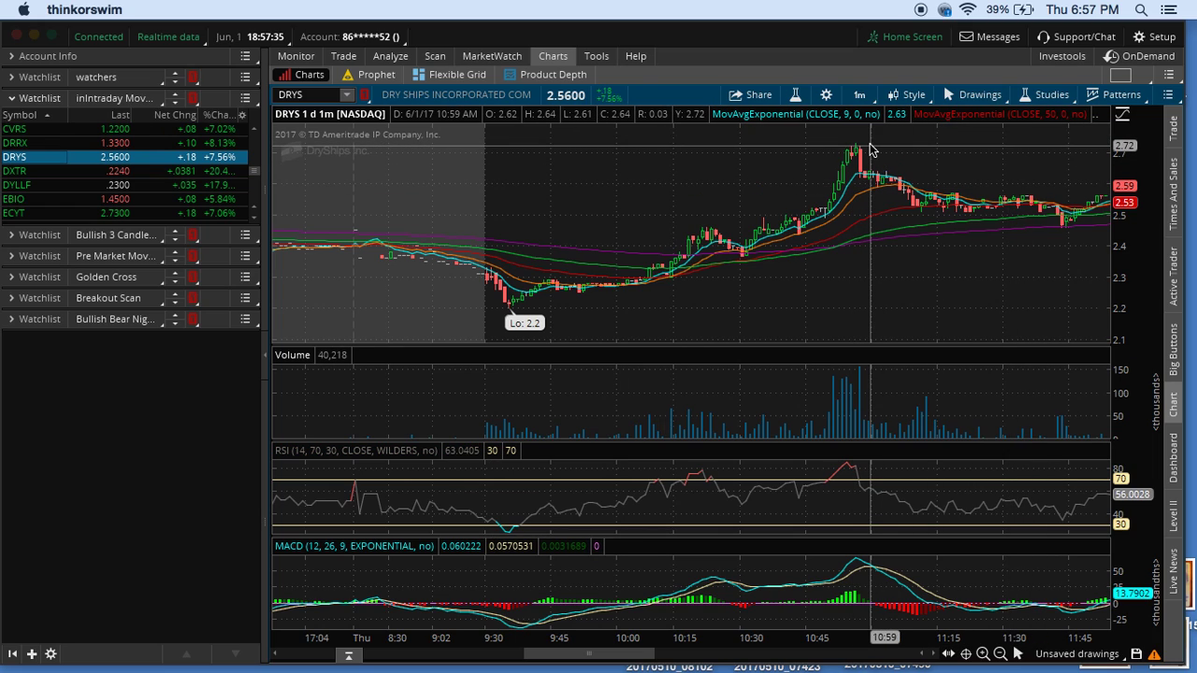
Step: Go through the charts of DXTR, DYLLF, EBIO, FLDM, FTSSF and GLOW in the intraday movers watchlist
{"action": "left_click", "coordinate": [98, 171]}
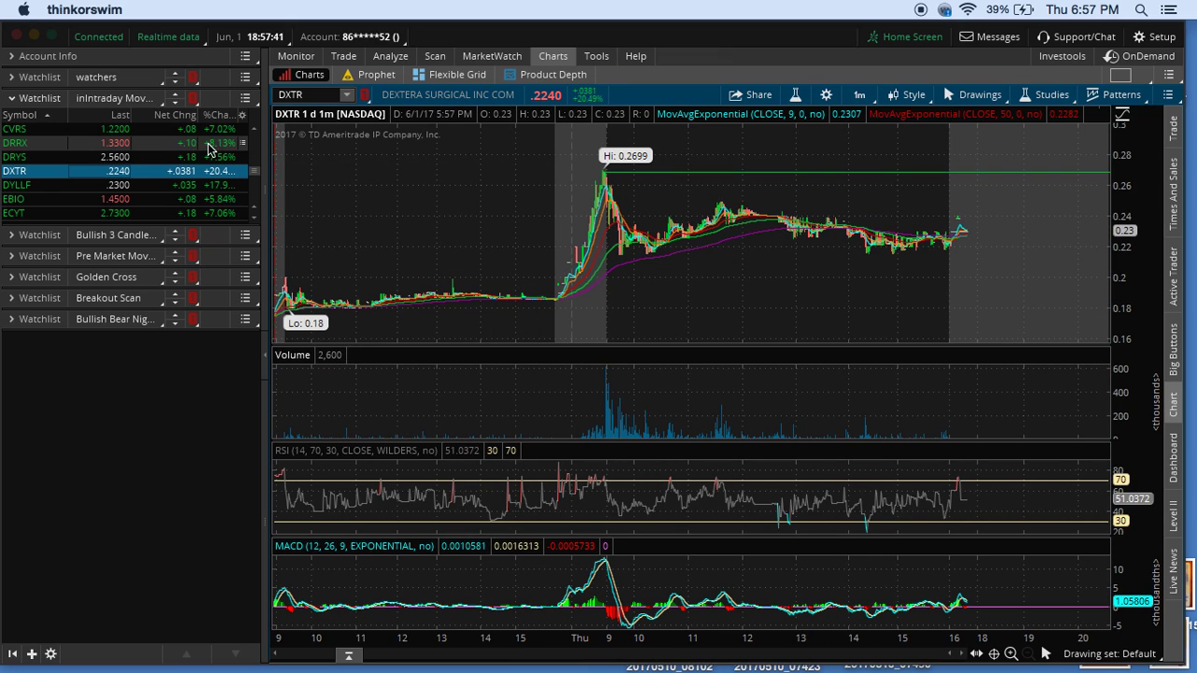
{"action": "left_click", "coordinate": [34, 186]}
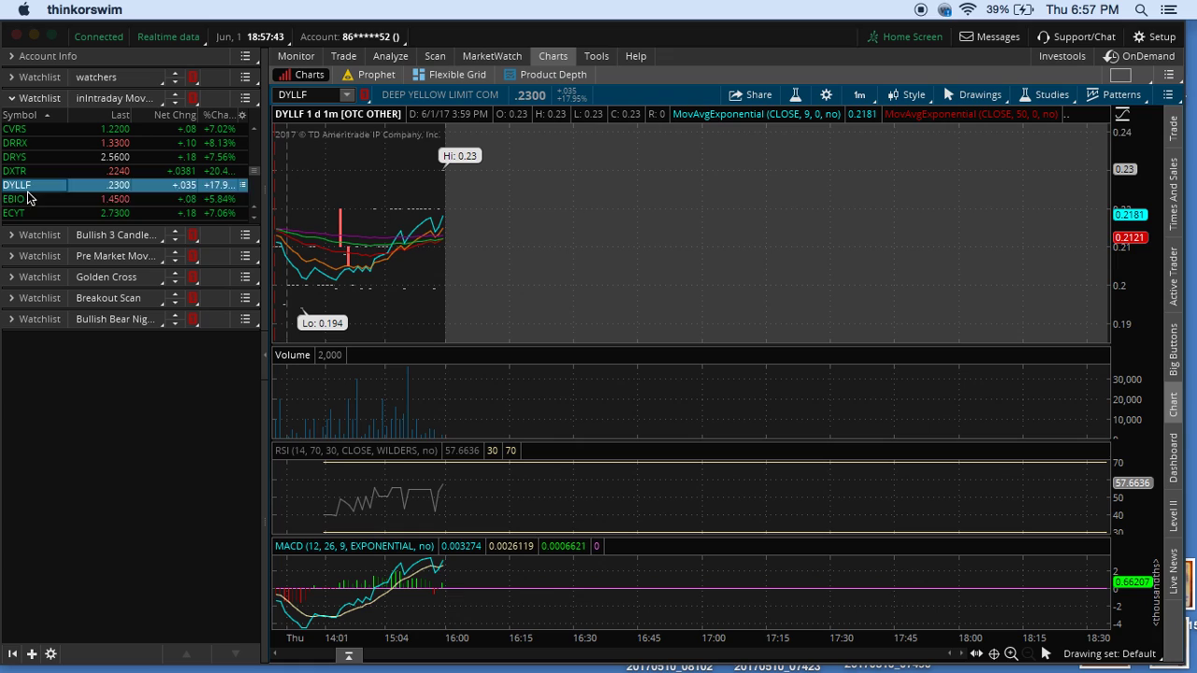
{"action": "left_click", "coordinate": [28, 198]}
{"action": "scroll", "coordinate": [40, 191], "scroll_direction": "down", "scroll_amount": 2}
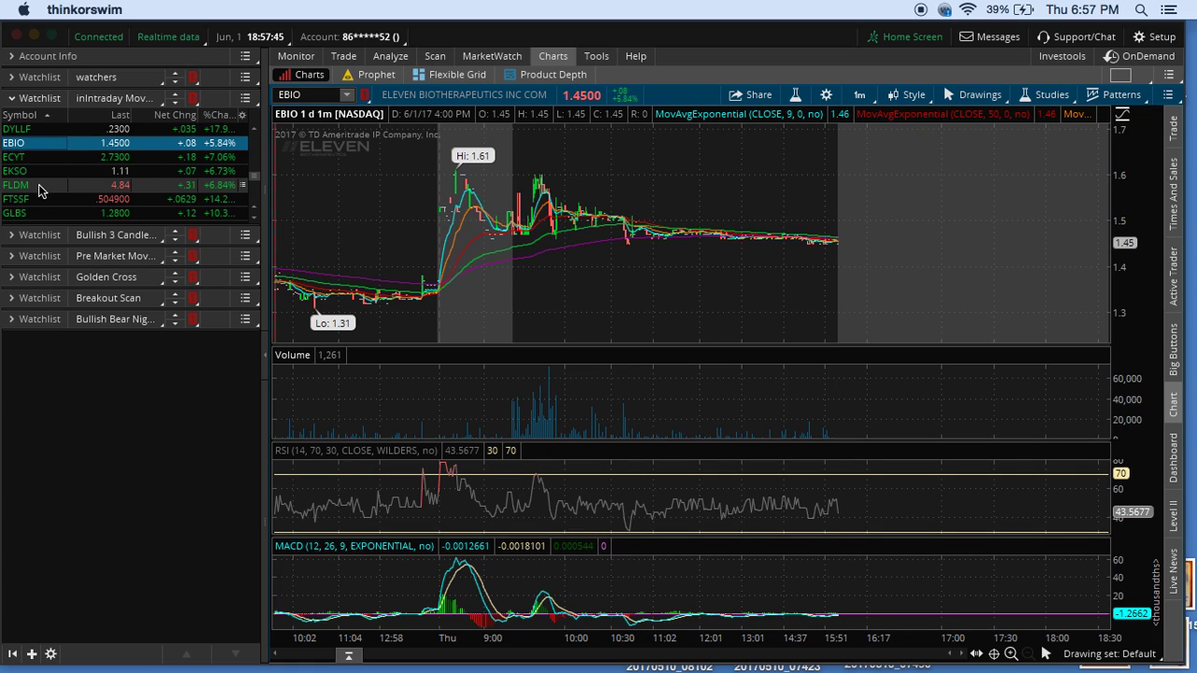
{"action": "left_click", "coordinate": [39, 187]}
{"action": "scroll", "coordinate": [39, 190], "scroll_direction": "down", "scroll_amount": 1}
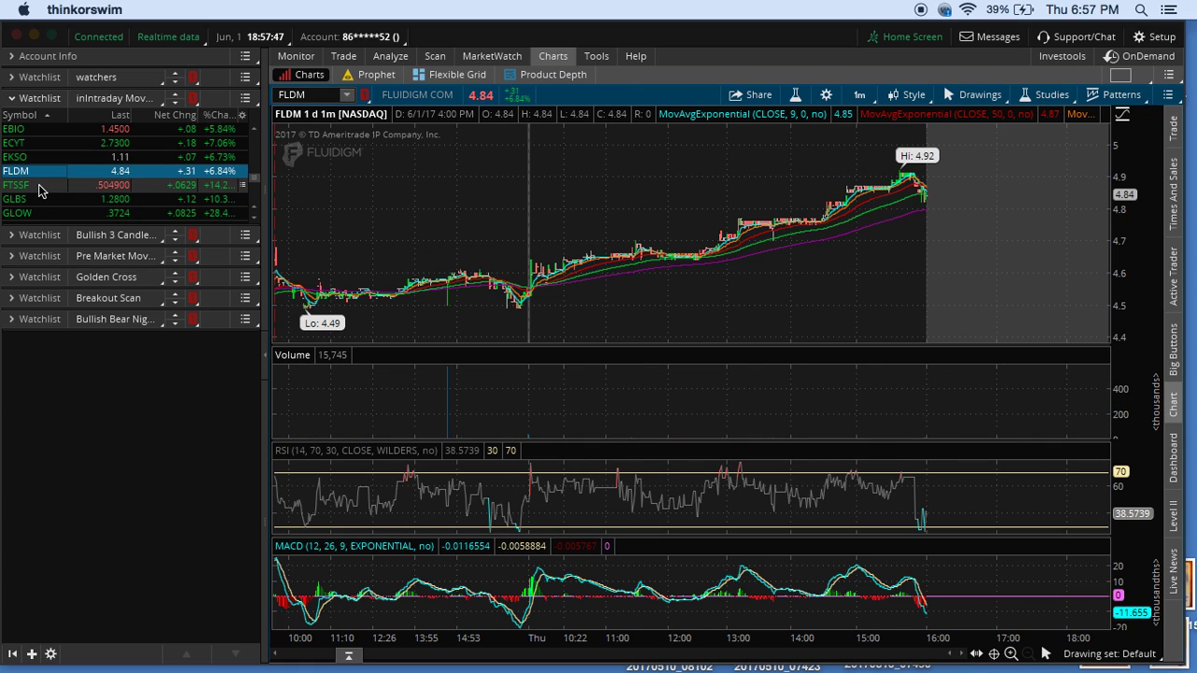
{"action": "left_click", "coordinate": [38, 187]}
{"action": "scroll", "coordinate": [30, 191], "scroll_direction": "down", "scroll_amount": 1}
{"action": "scroll", "coordinate": [30, 192], "scroll_direction": "down", "scroll_amount": 1}
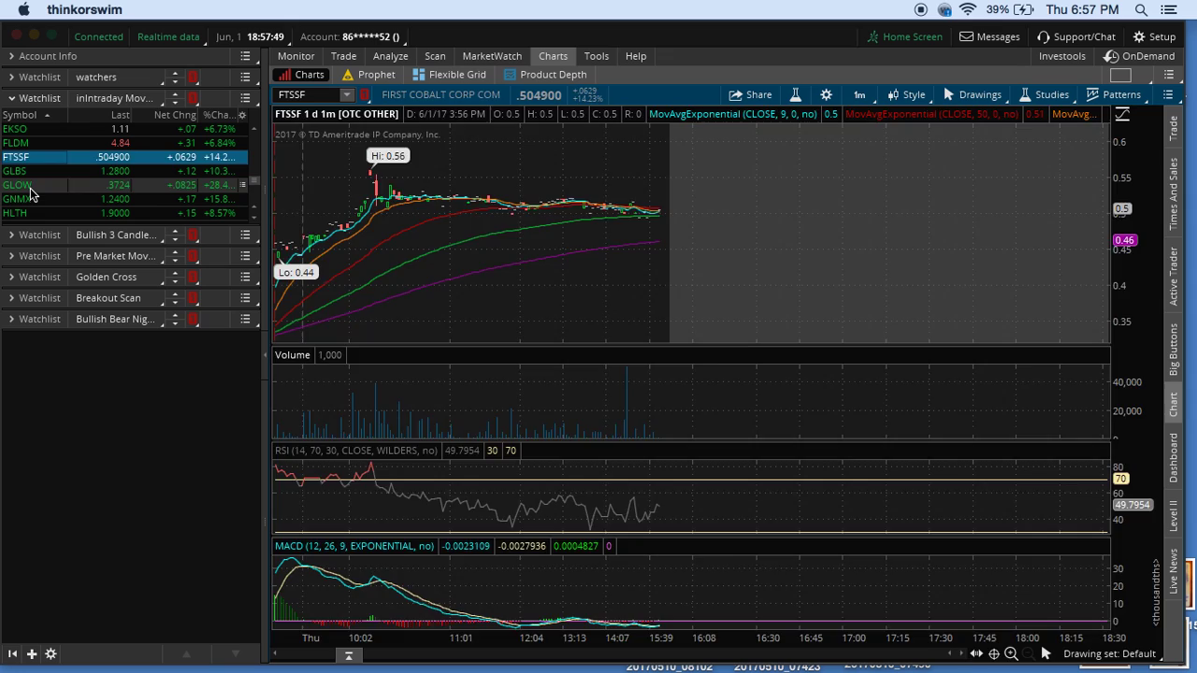
{"action": "left_click", "coordinate": [33, 187]}
Step: Open the GLBS chart and examine Thursday morning's rise with its moving averages, volume and indicators up close
{"action": "left_click", "coordinate": [17, 172]}
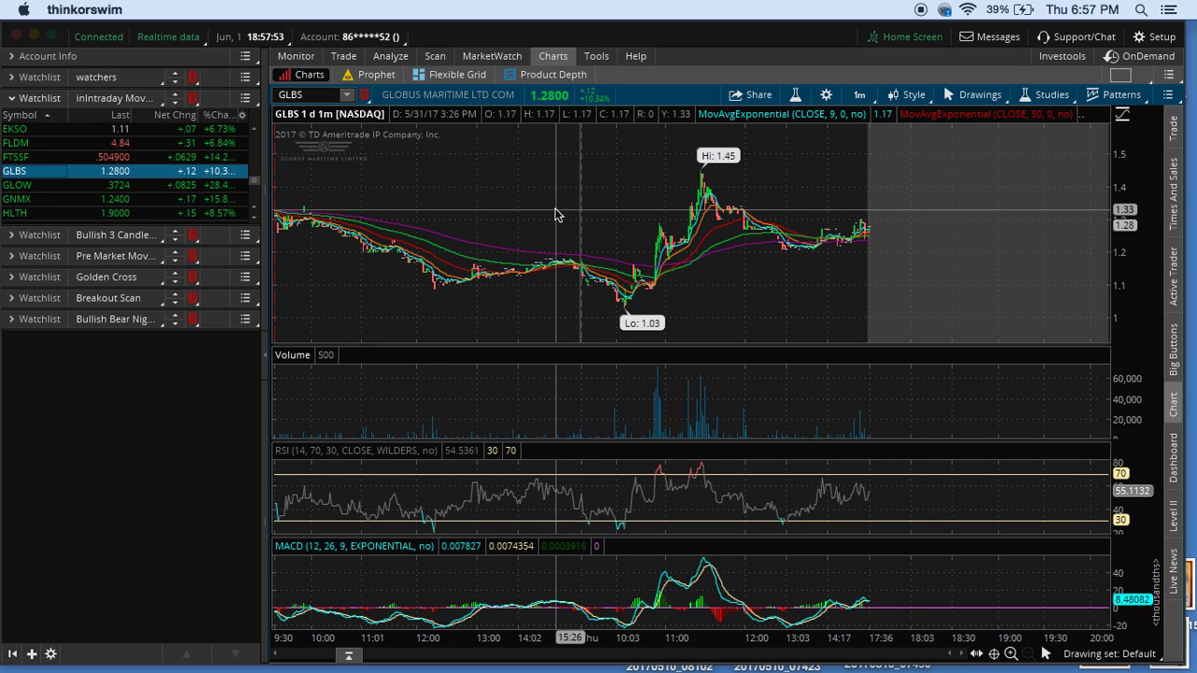
{"action": "left_click_drag", "start_coordinate": [574, 177], "coordinate": [791, 219]}
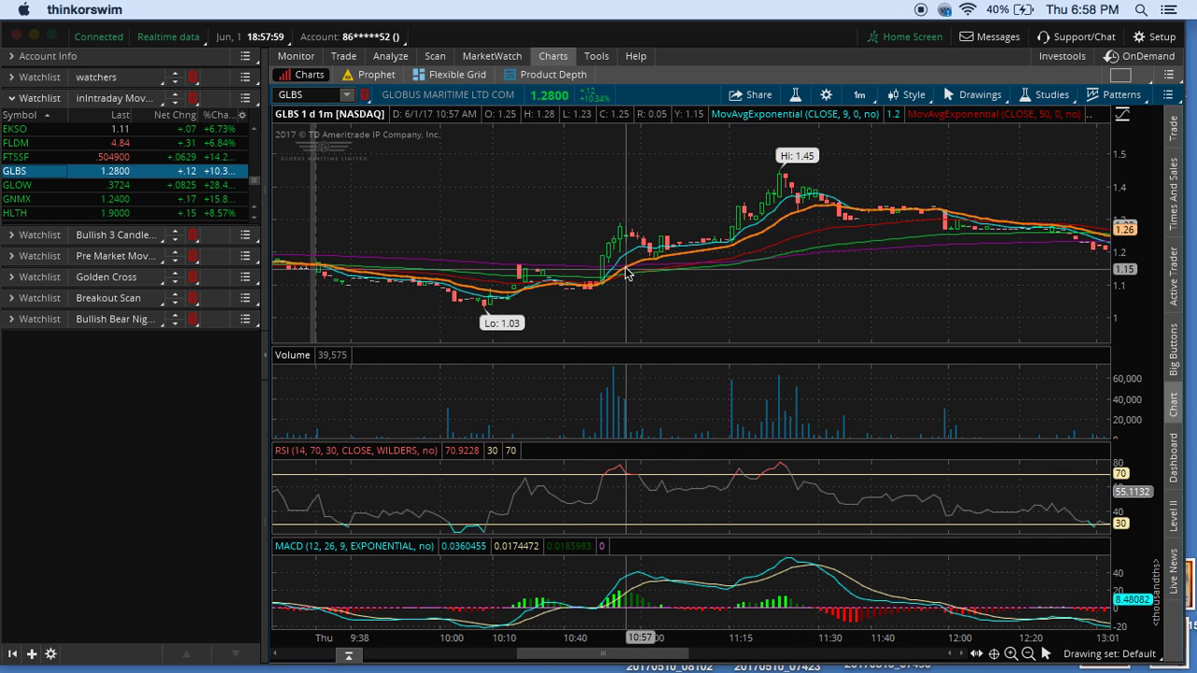
{"action": "scroll", "coordinate": [626, 272], "scroll_direction": "up", "scroll_amount": 5}
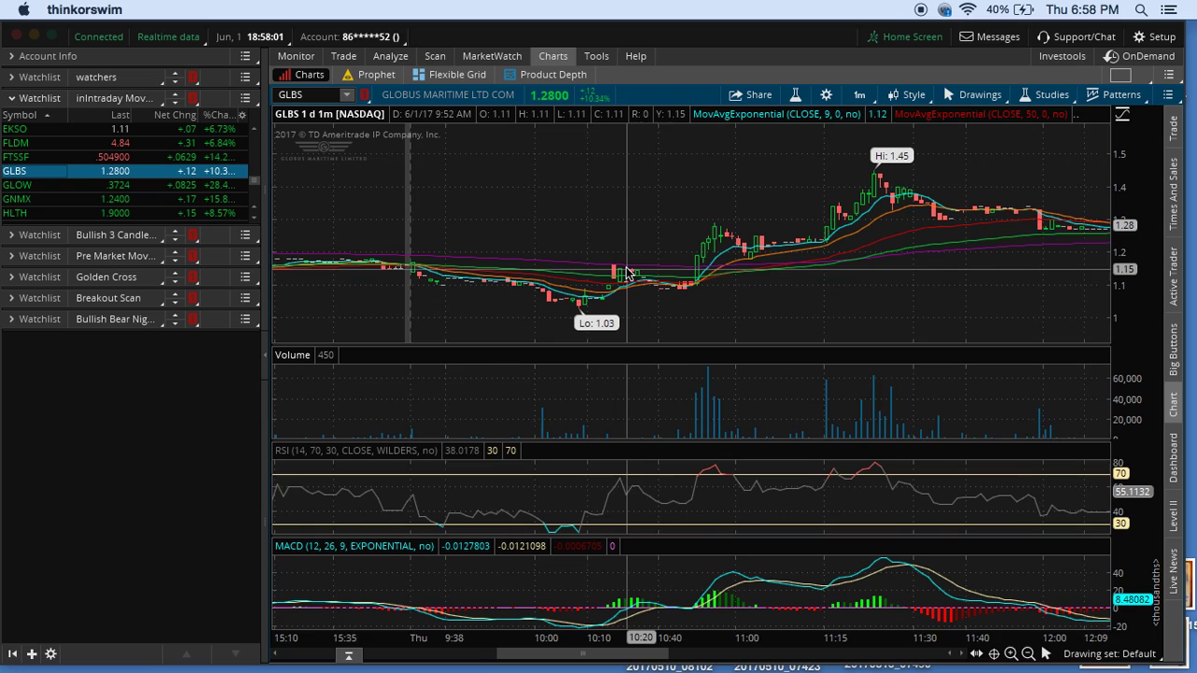
{"action": "scroll", "coordinate": [626, 272], "scroll_direction": "down", "scroll_amount": 4}
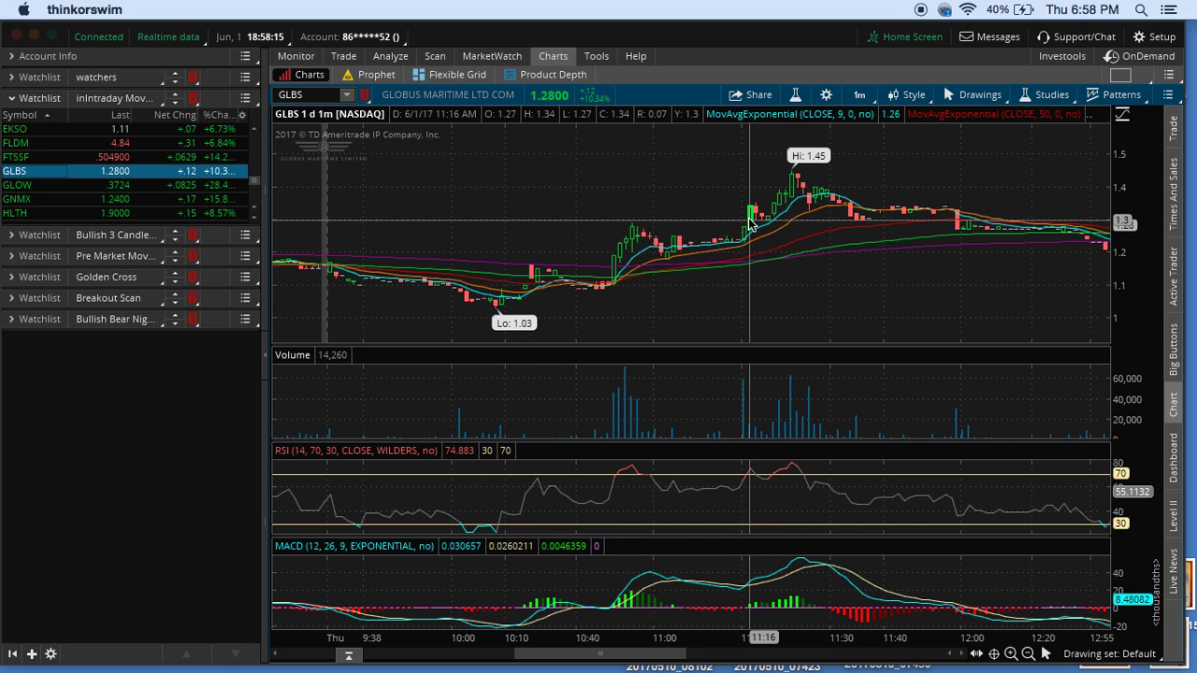
Step: Return to the AKG chart and examine its Thursday run from premarket to midday up close
{"action": "scroll", "coordinate": [124, 185], "scroll_direction": "up", "scroll_amount": 3}
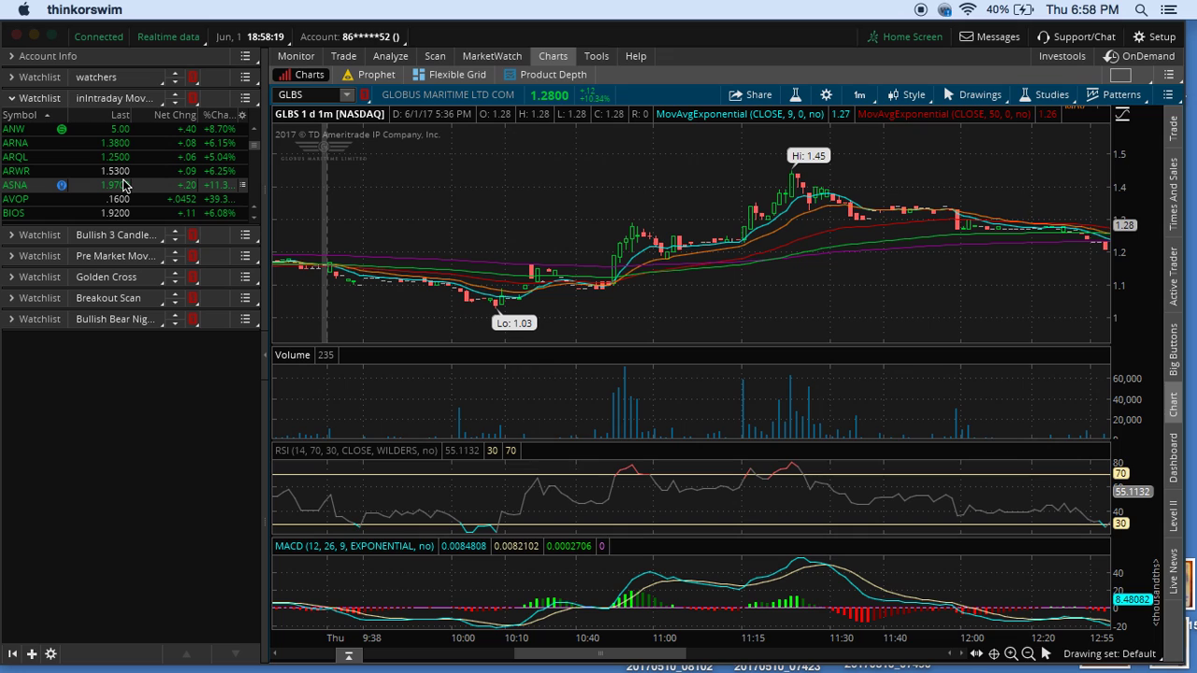
{"action": "left_click", "coordinate": [56, 157]}
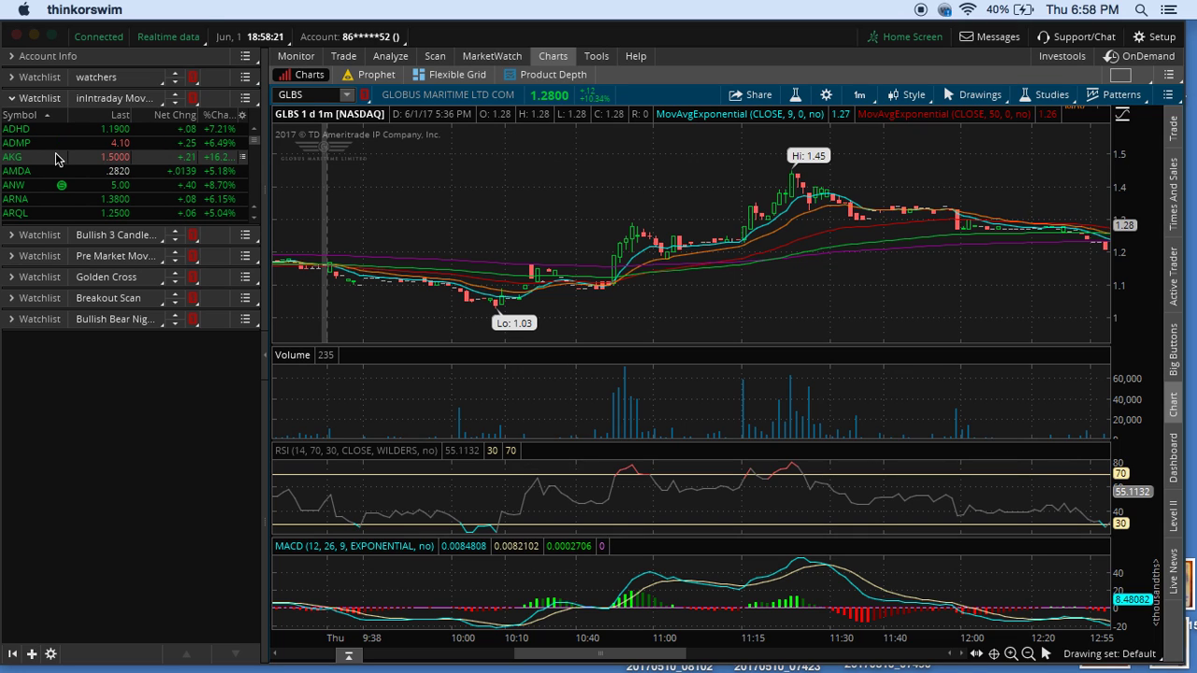
{"action": "left_click_drag", "start_coordinate": [416, 184], "coordinate": [710, 236]}
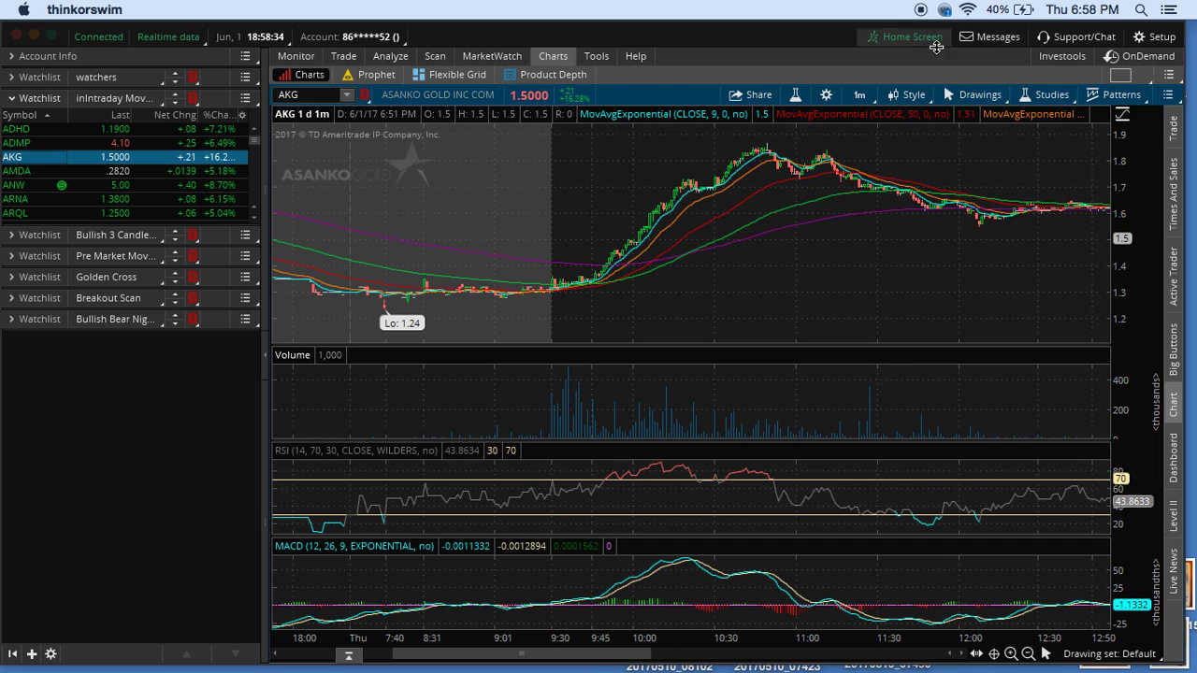
Step: View the AKG chart at 5 D : 15m and 2 D : 3m, and return it to 1 D : 1m
{"action": "left_click", "coordinate": [865, 95]}
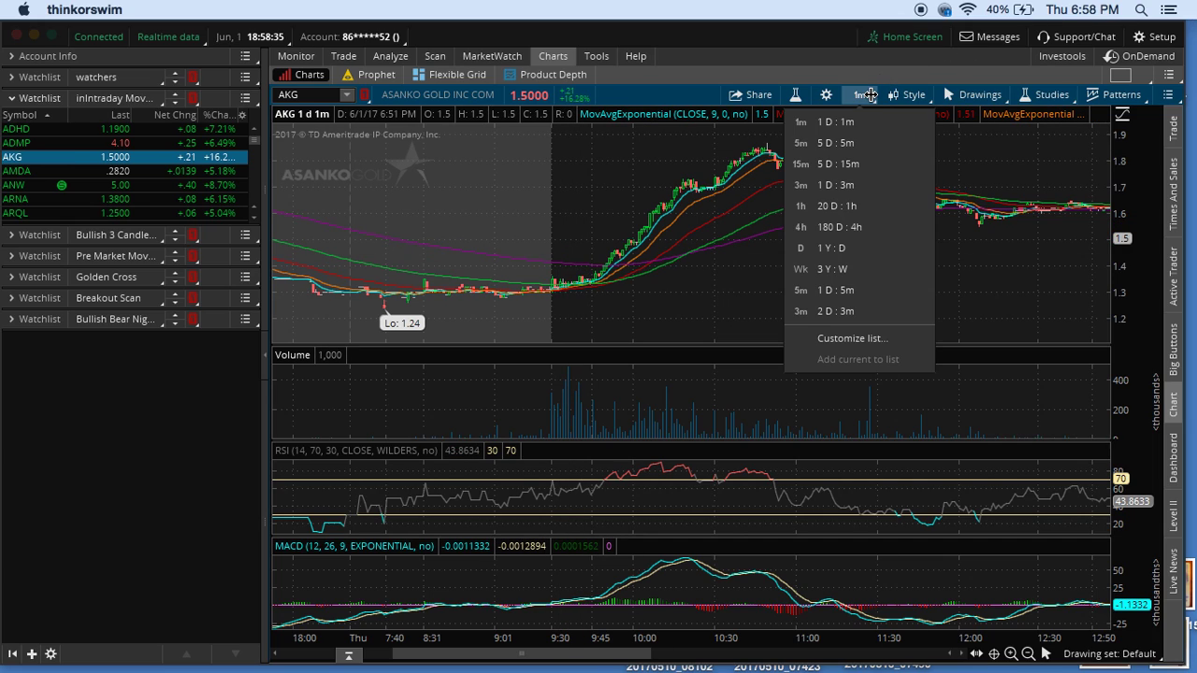
{"action": "left_click", "coordinate": [844, 167]}
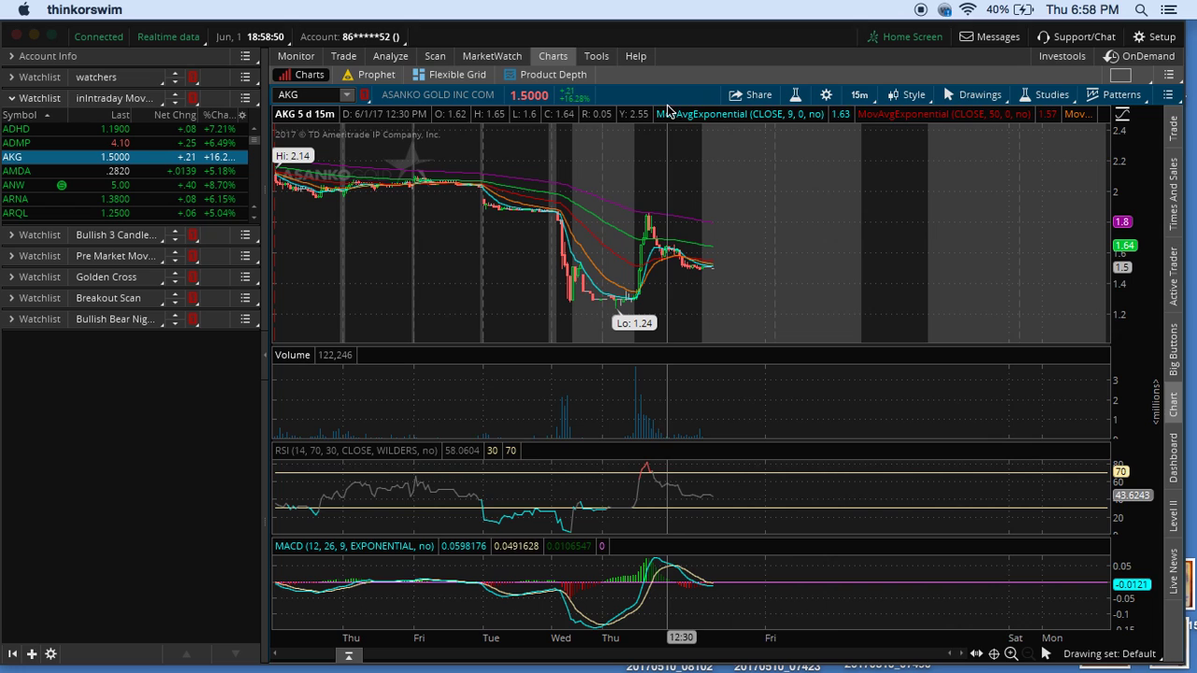
{"action": "left_click", "coordinate": [872, 97]}
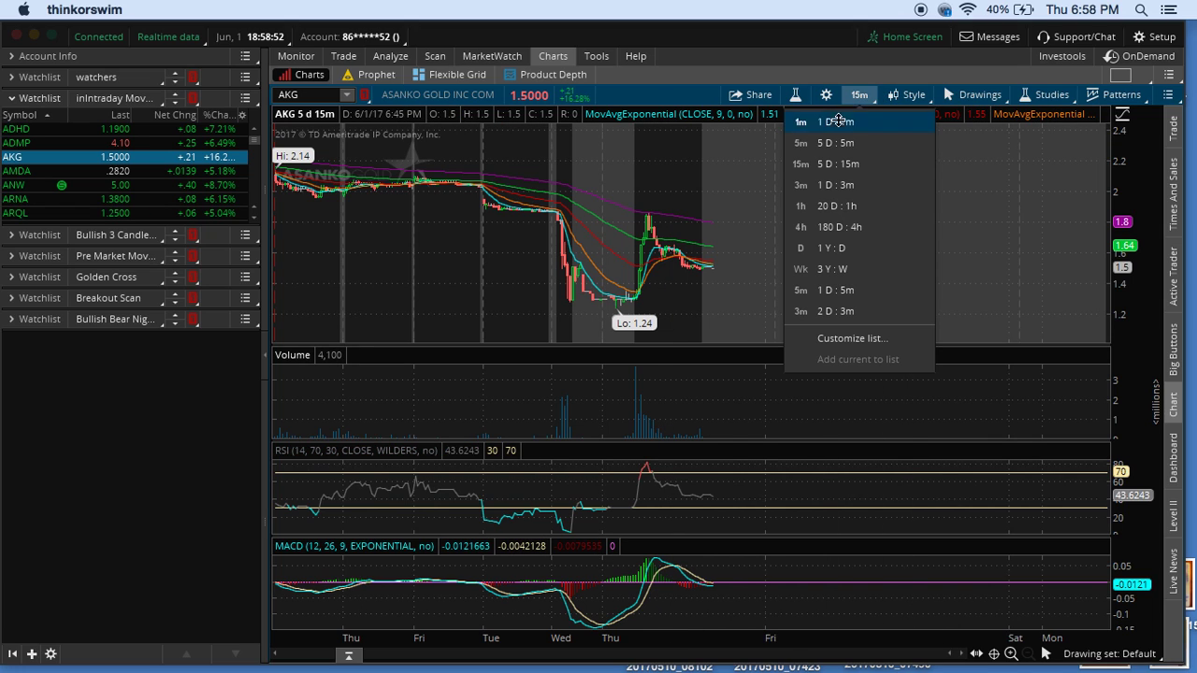
{"action": "left_click", "coordinate": [835, 315]}
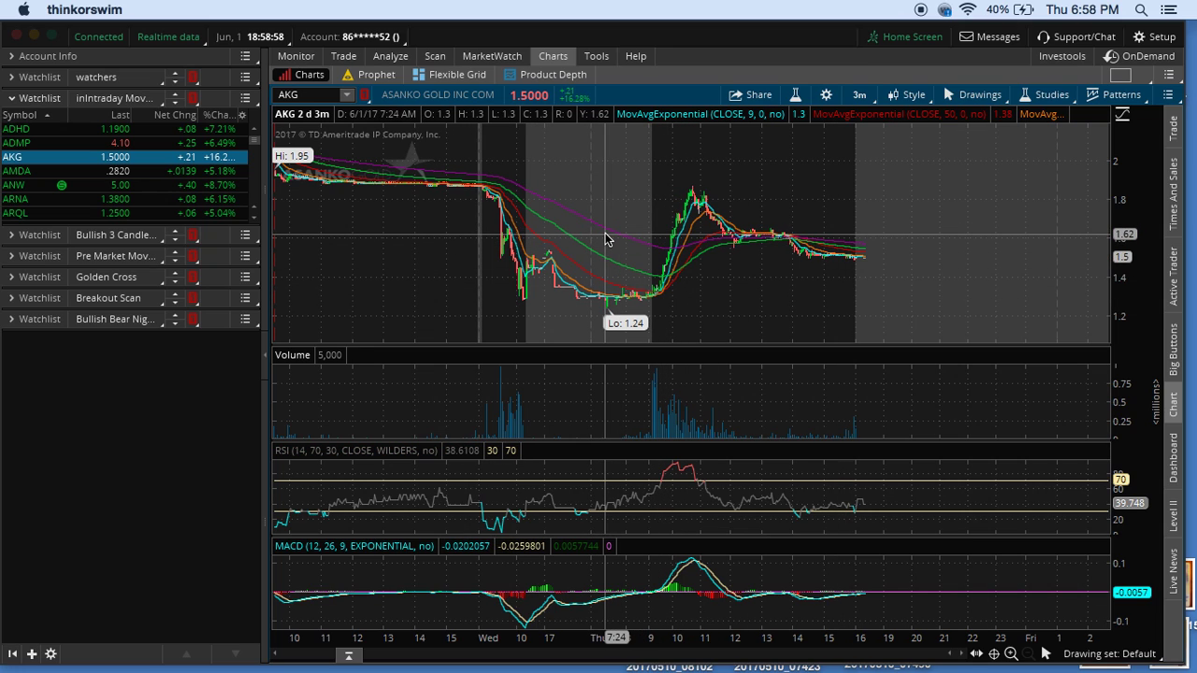
{"action": "left_click", "coordinate": [856, 95]}
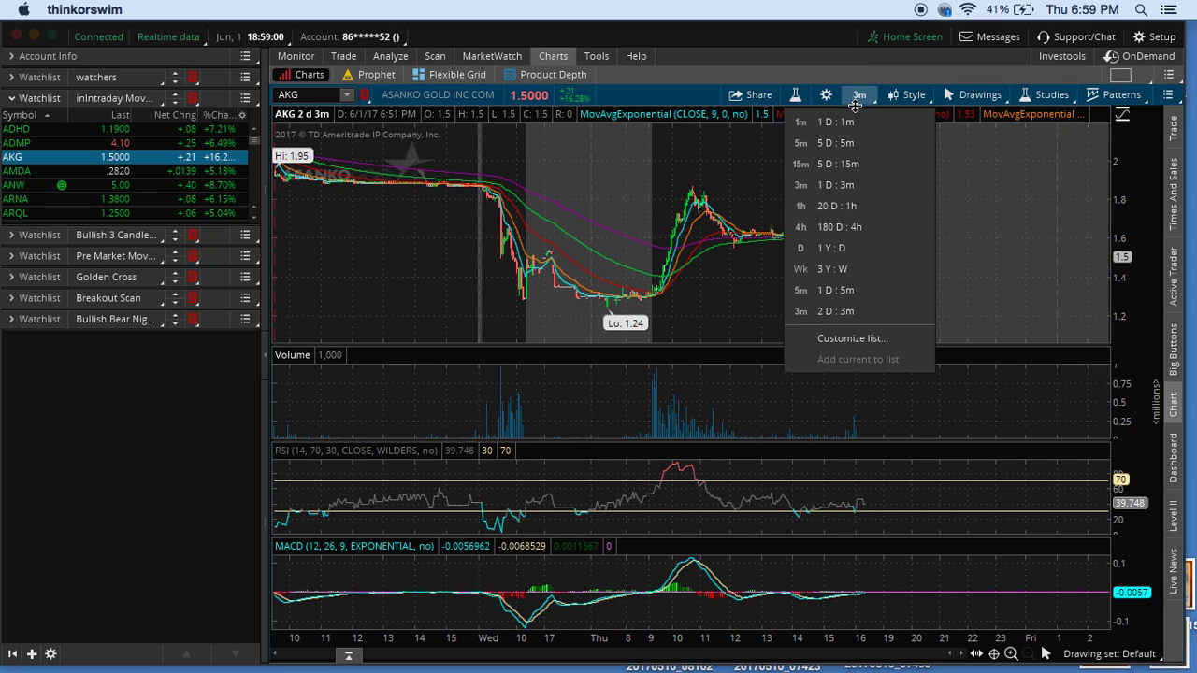
{"action": "left_click", "coordinate": [852, 117]}
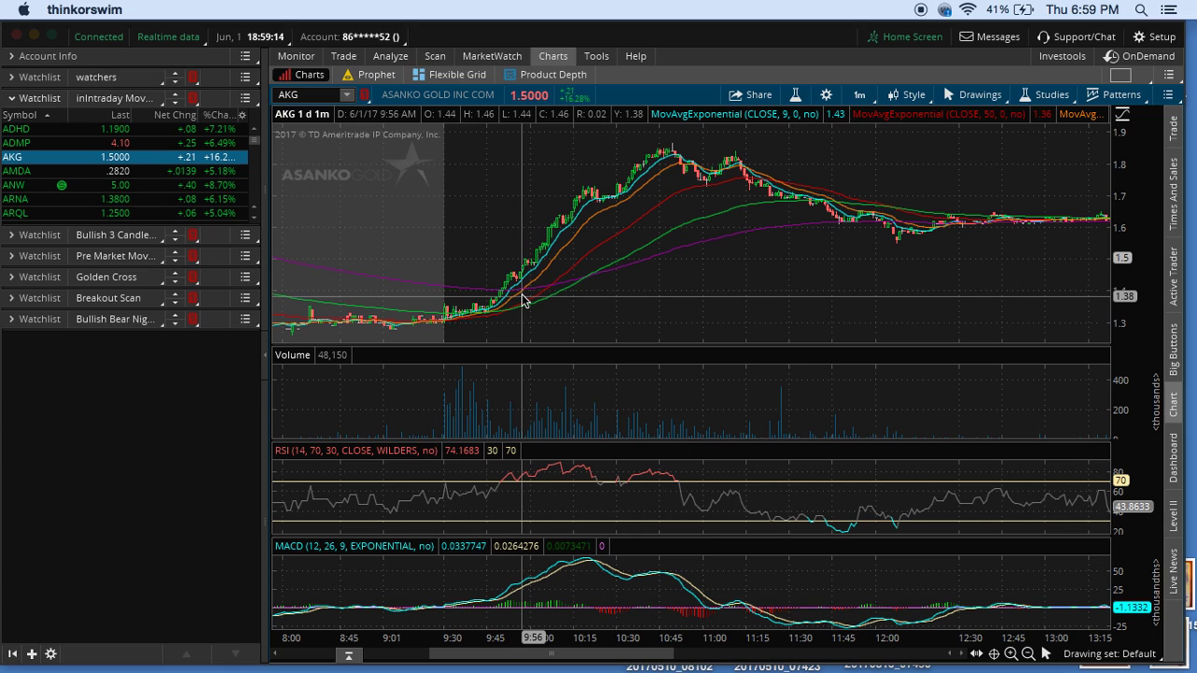
Step: Review the exponential moving averages, RSI and MACD in the AKG chart's list of added studies
{"action": "left_click", "coordinate": [1052, 97]}
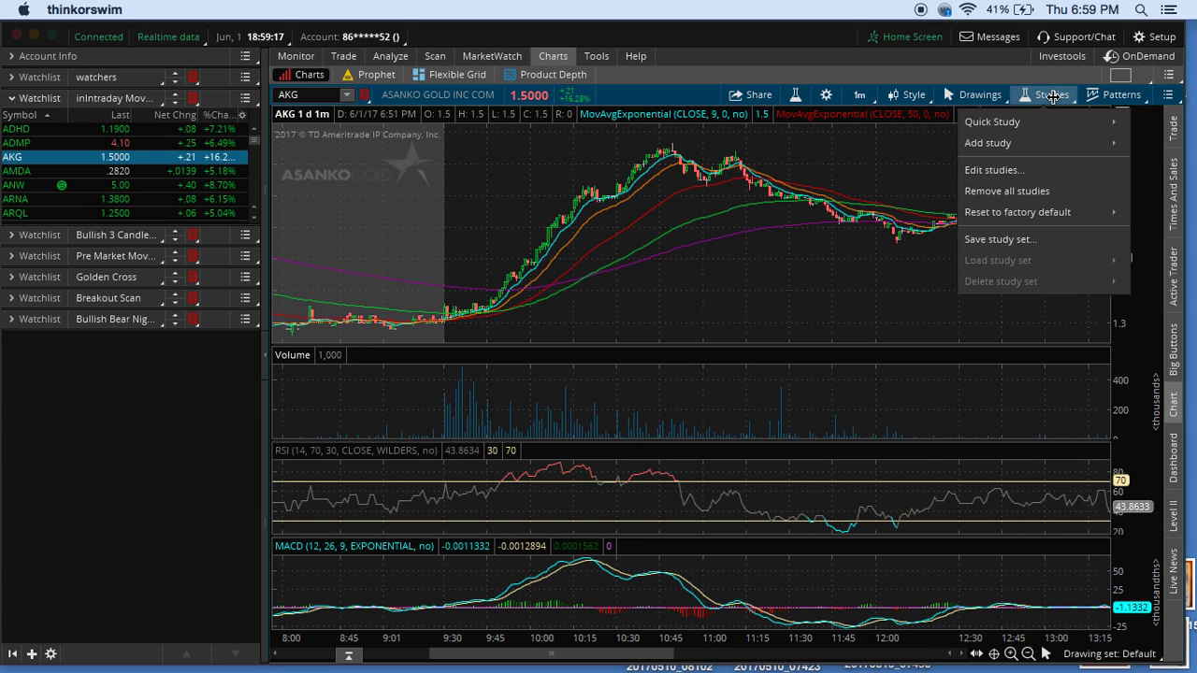
{"action": "left_click", "coordinate": [1015, 167]}
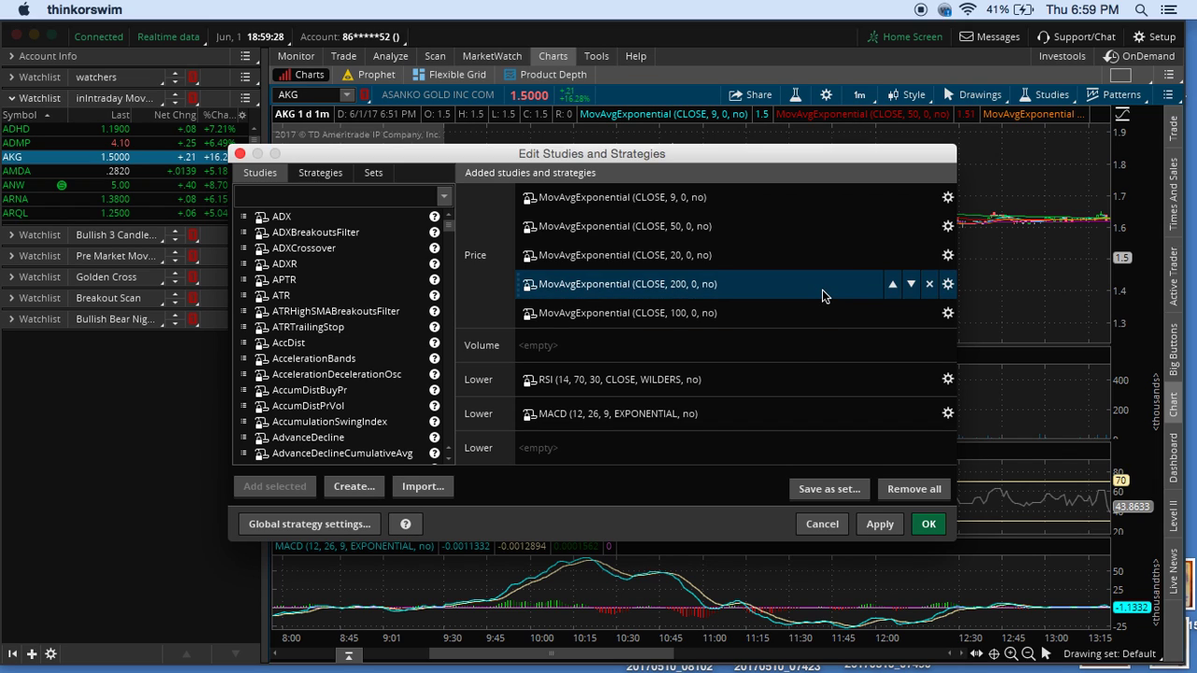
{"action": "left_click", "coordinate": [924, 531]}
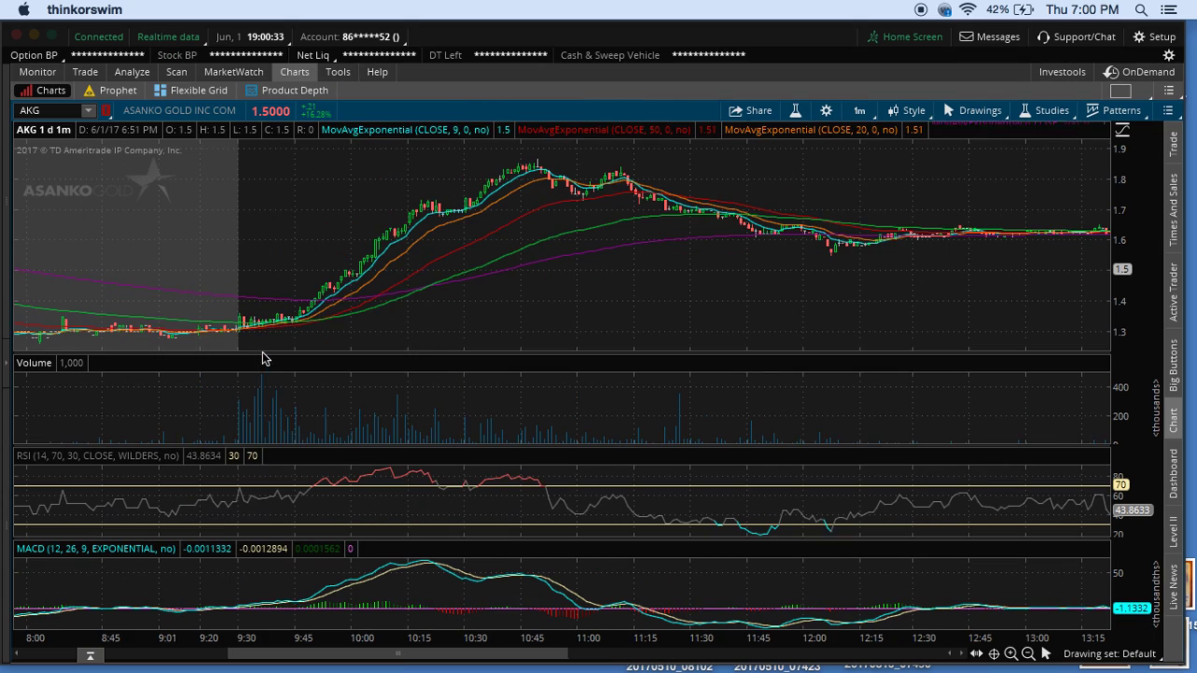
Step: Hide the watchlist sidebar and load the personal scan query inIntraday Movers in Stock Hacker
{"action": "left_click", "coordinate": [265, 356]}
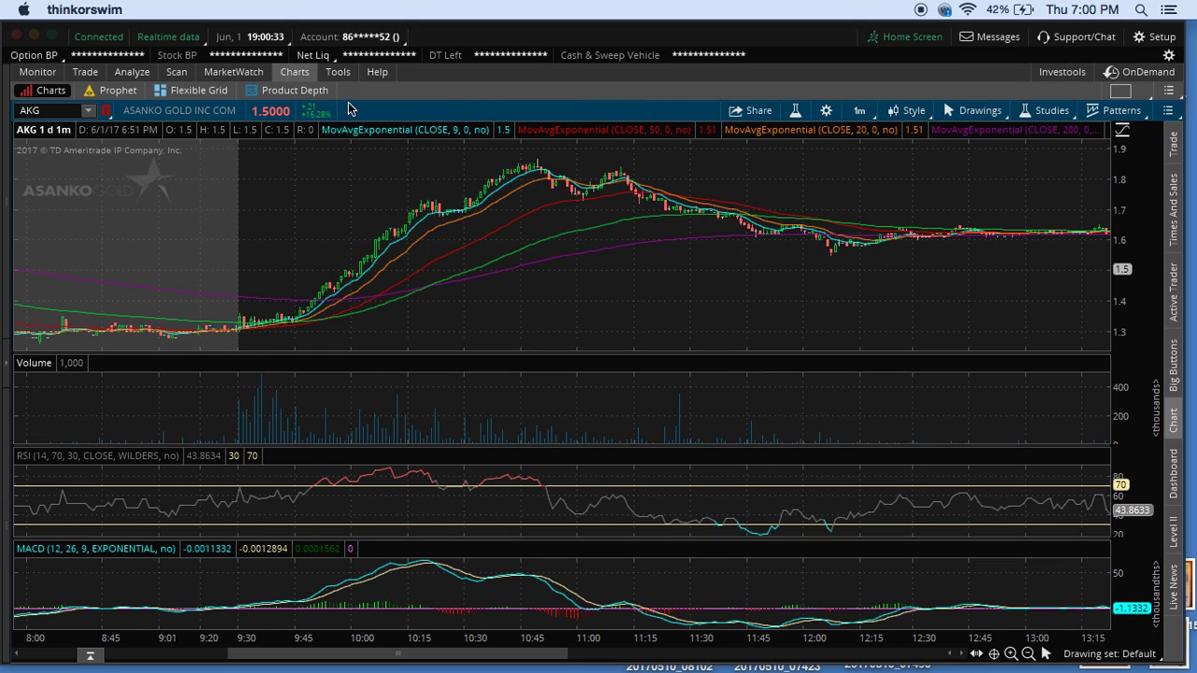
{"action": "left_click", "coordinate": [180, 74]}
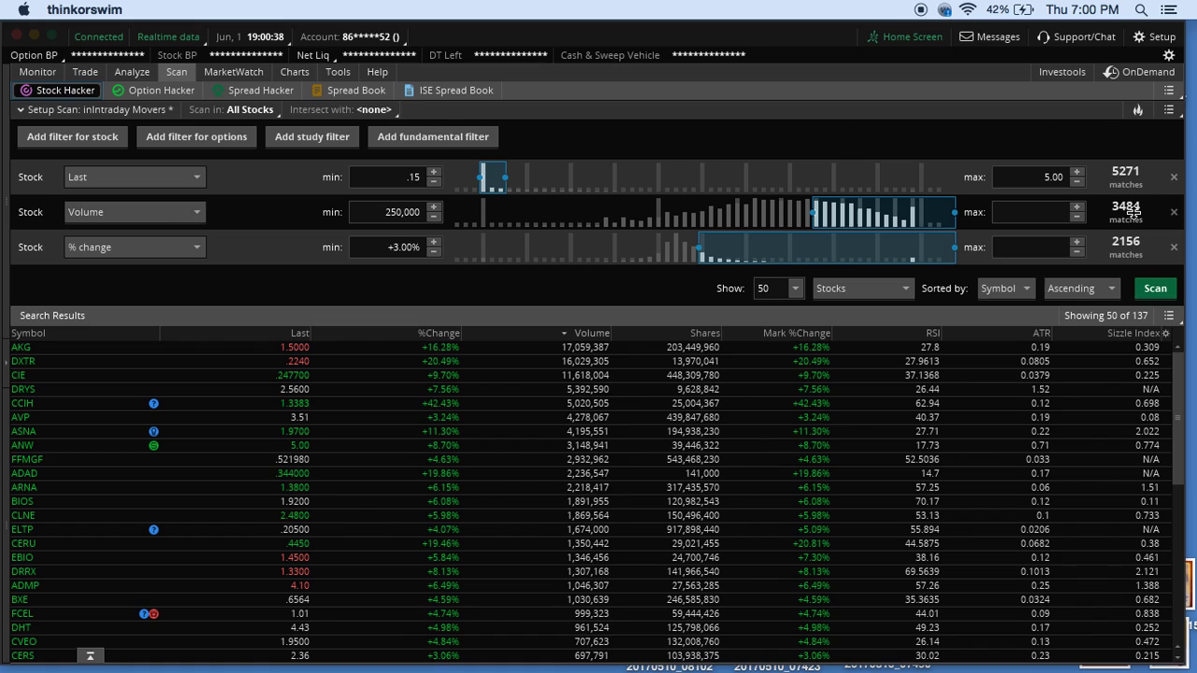
{"action": "left_click", "coordinate": [1172, 110]}
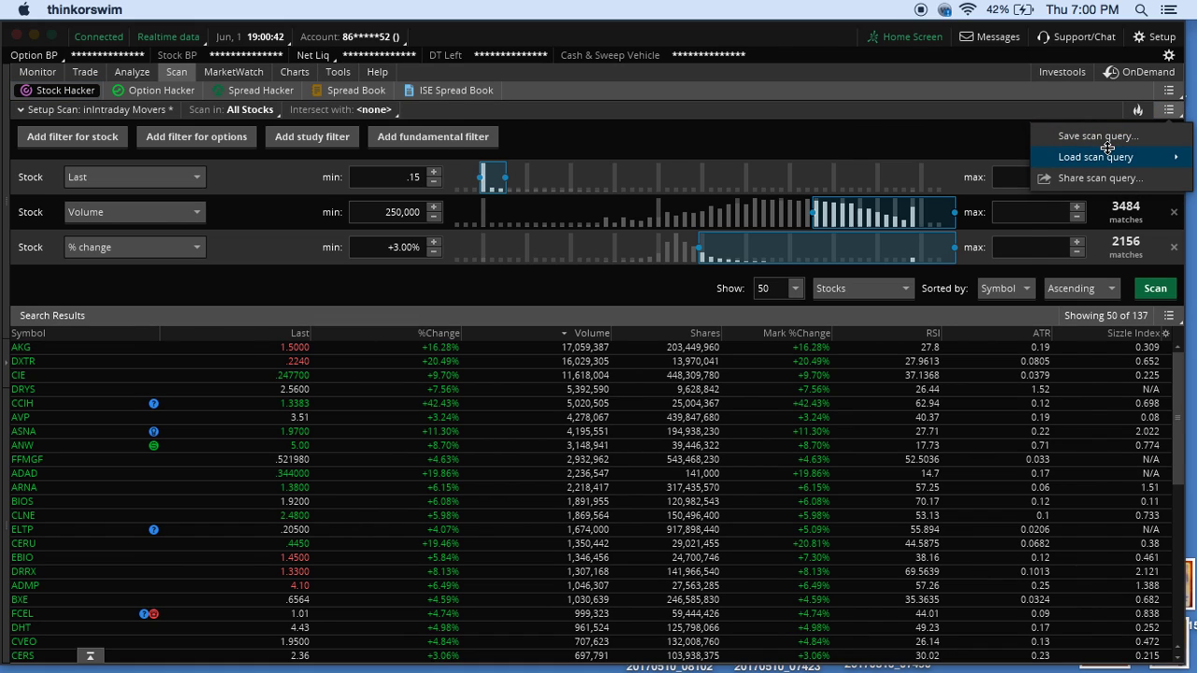
{"action": "mouse_move", "coordinate": [1105, 154]}
{"action": "mouse_move", "coordinate": [1011, 155]}
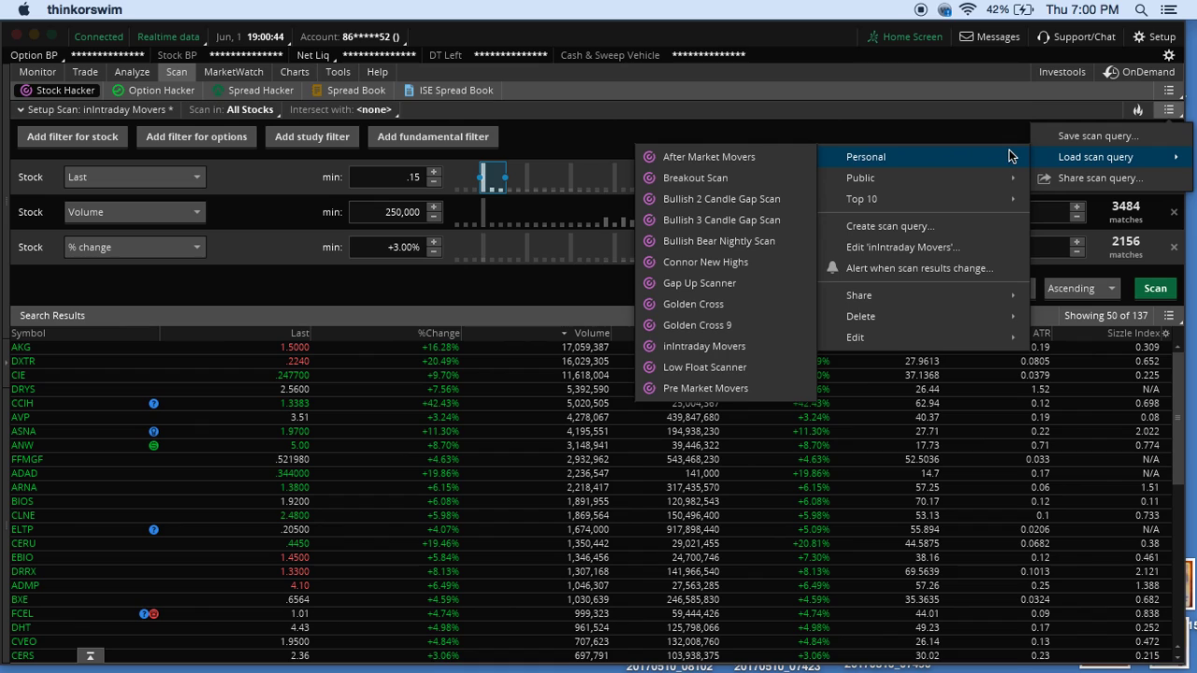
{"action": "left_click", "coordinate": [712, 348]}
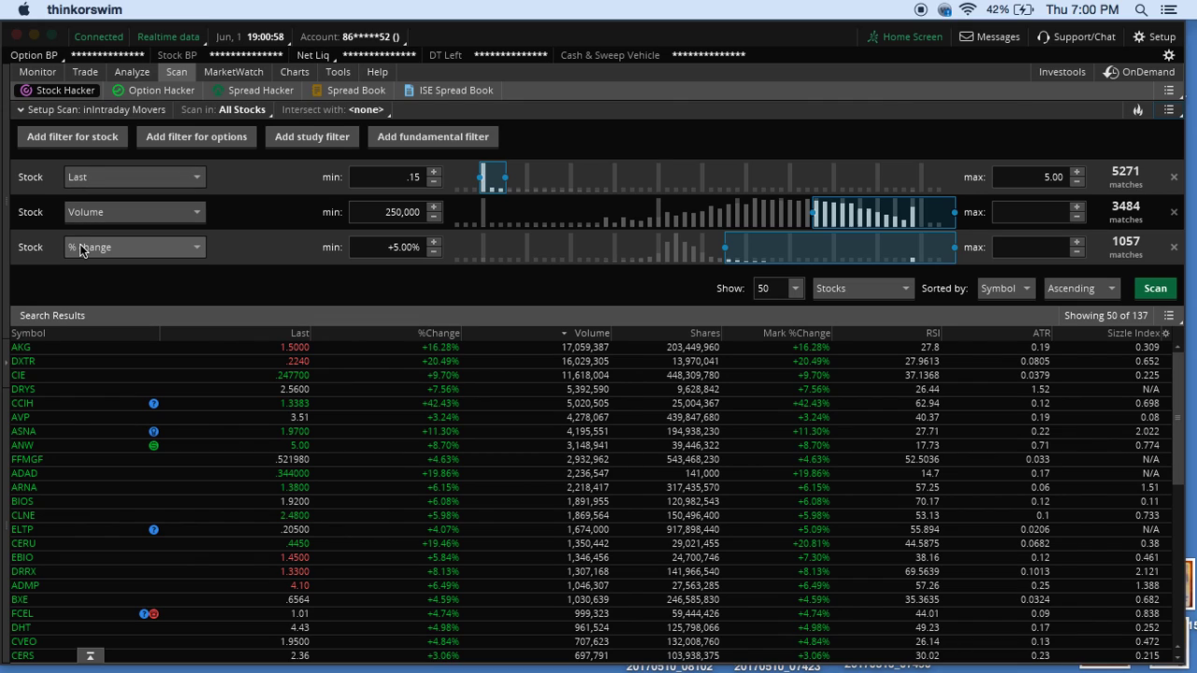
Step: Look through the criteria choices of the Last, Volume and % change filters in the inIntraday Movers scan
{"action": "left_click", "coordinate": [157, 176]}
{"action": "left_click", "coordinate": [145, 207]}
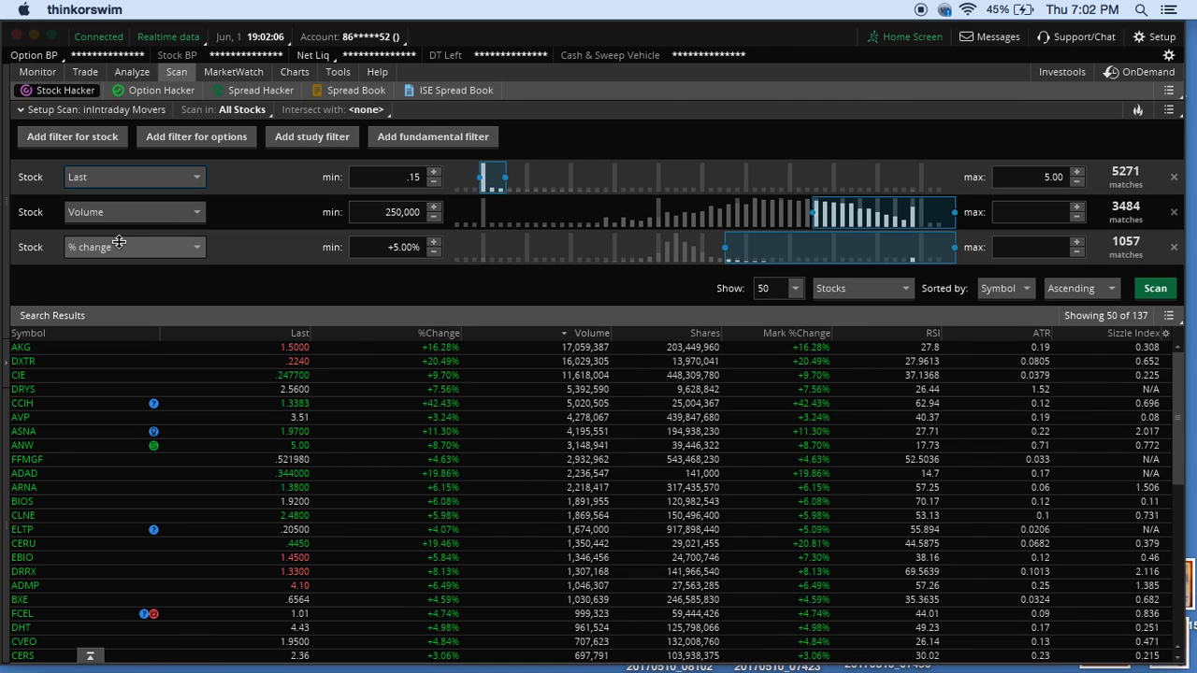
{"action": "left_click", "coordinate": [182, 250]}
{"action": "left_click", "coordinate": [105, 426]}
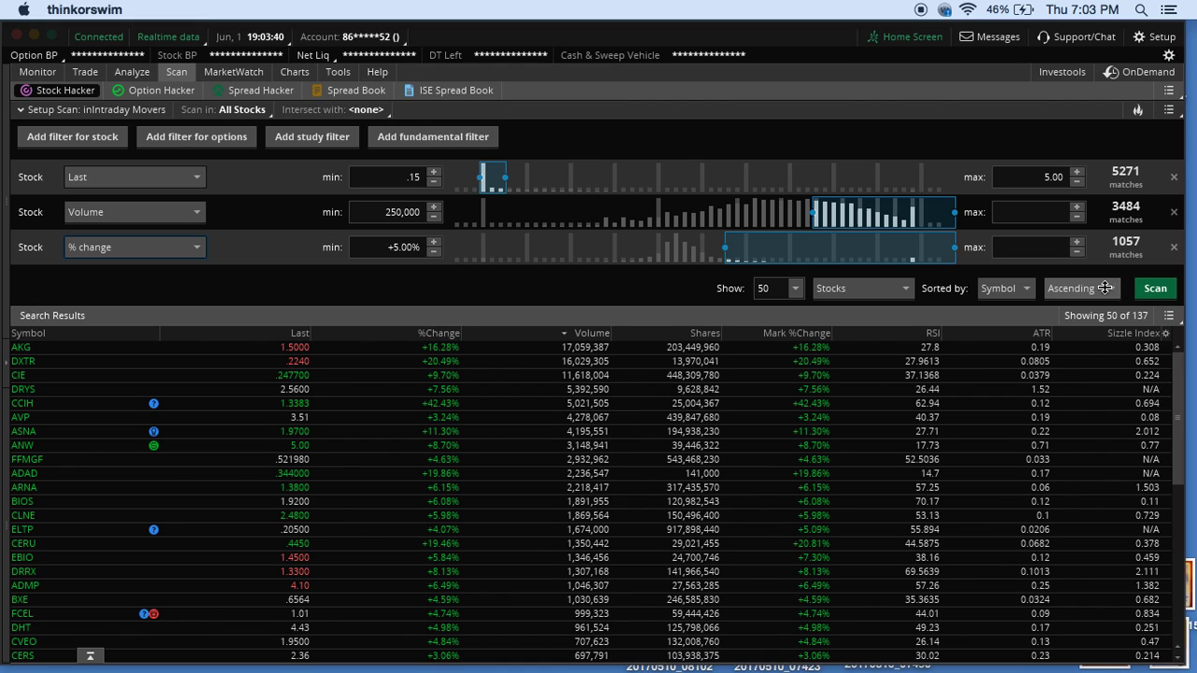
Step: Run the inIntraday Movers scan and look through its whole list of matching stocks
{"action": "left_click", "coordinate": [1167, 289]}
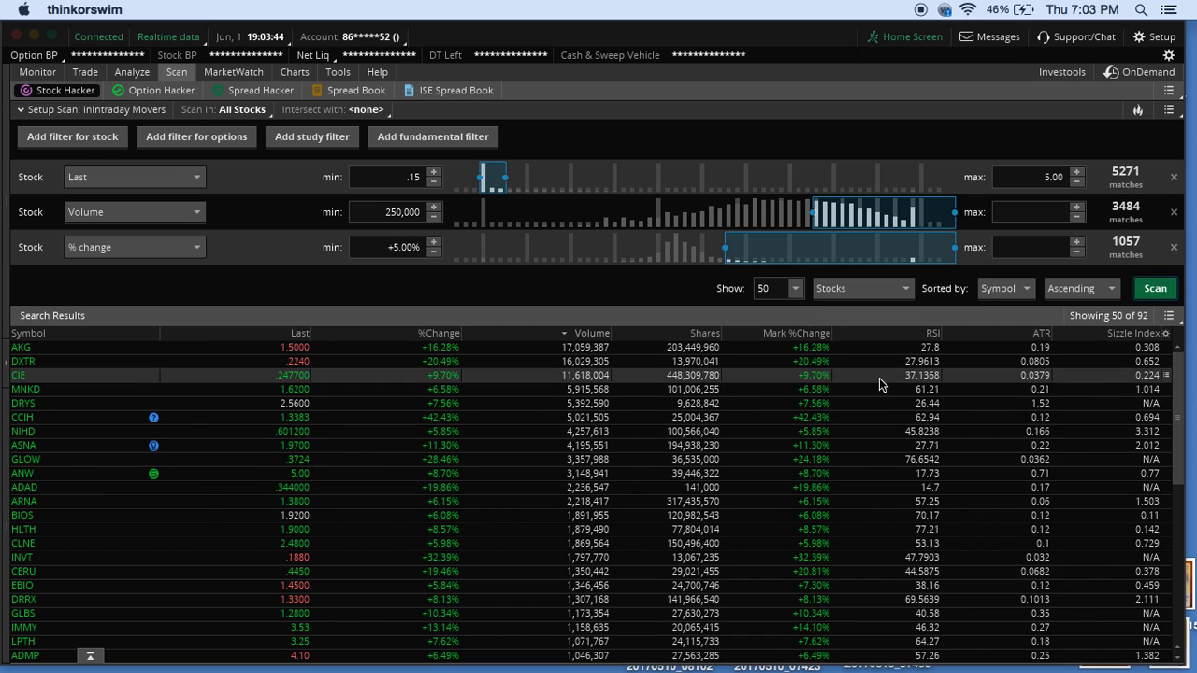
{"action": "scroll", "coordinate": [699, 449], "scroll_direction": "down", "scroll_amount": 9}
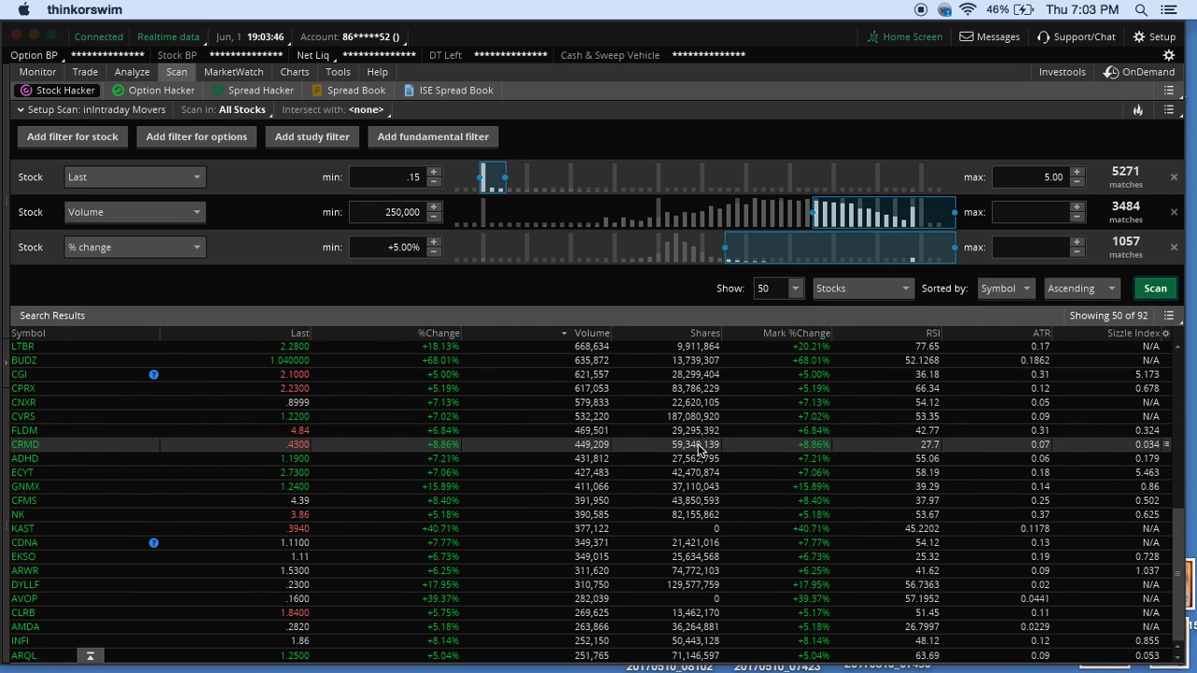
{"action": "scroll", "coordinate": [700, 449], "scroll_direction": "up", "scroll_amount": 10}
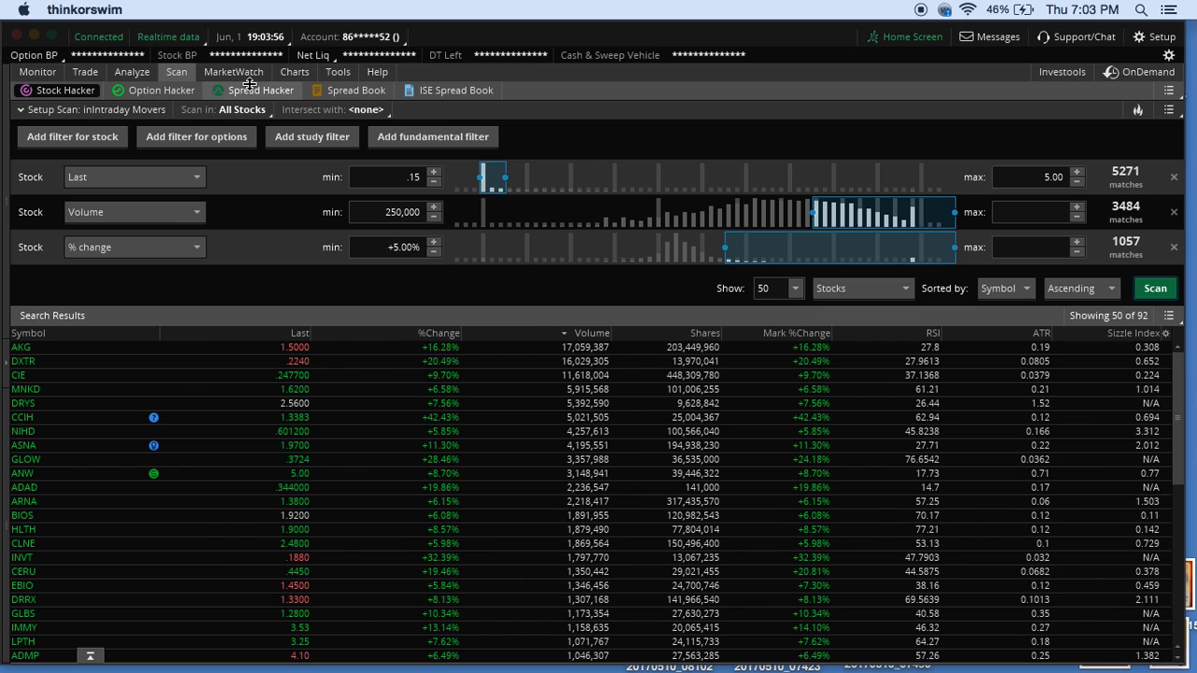
Step: Return to the AKG chart, show the watchlist sidebar and examine the choices for which list the intraday movers watchlist displays
{"action": "left_click", "coordinate": [295, 72]}
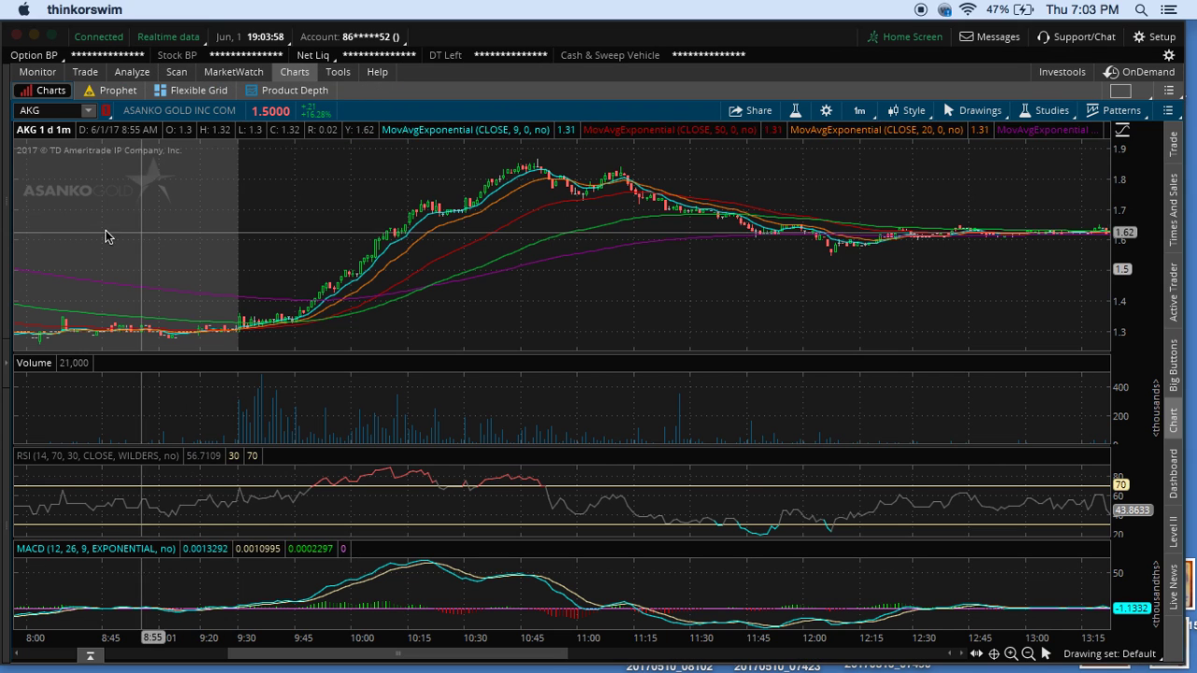
{"action": "left_click", "coordinate": [5, 362]}
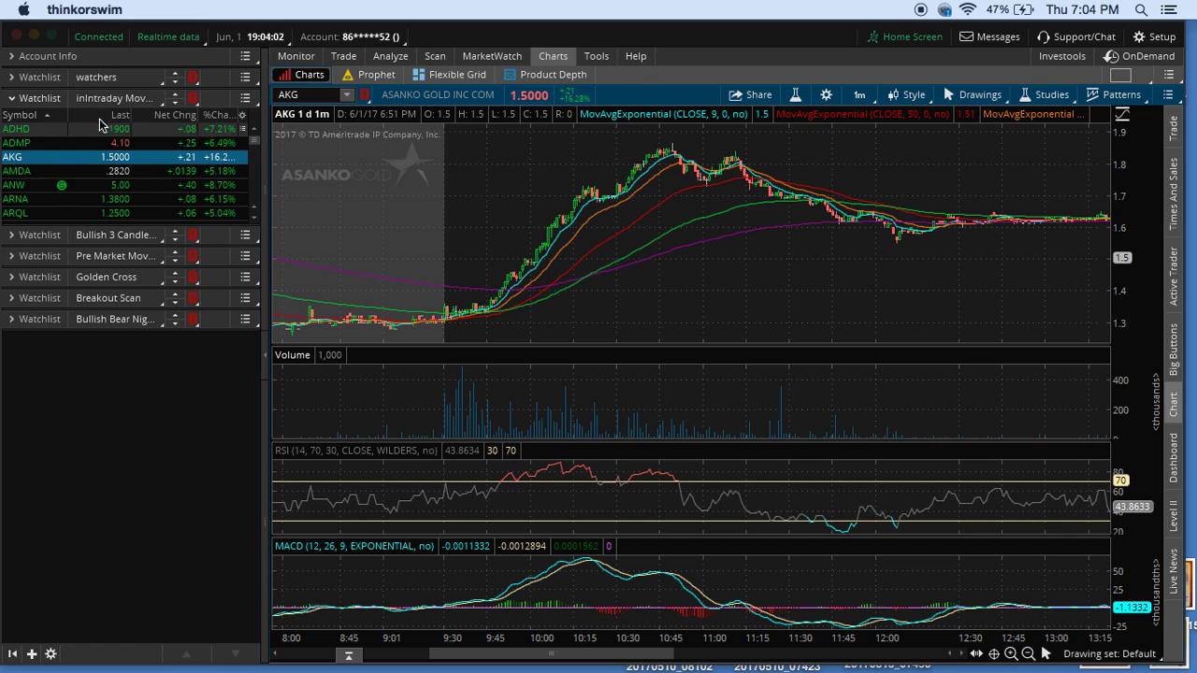
{"action": "left_click", "coordinate": [114, 98]}
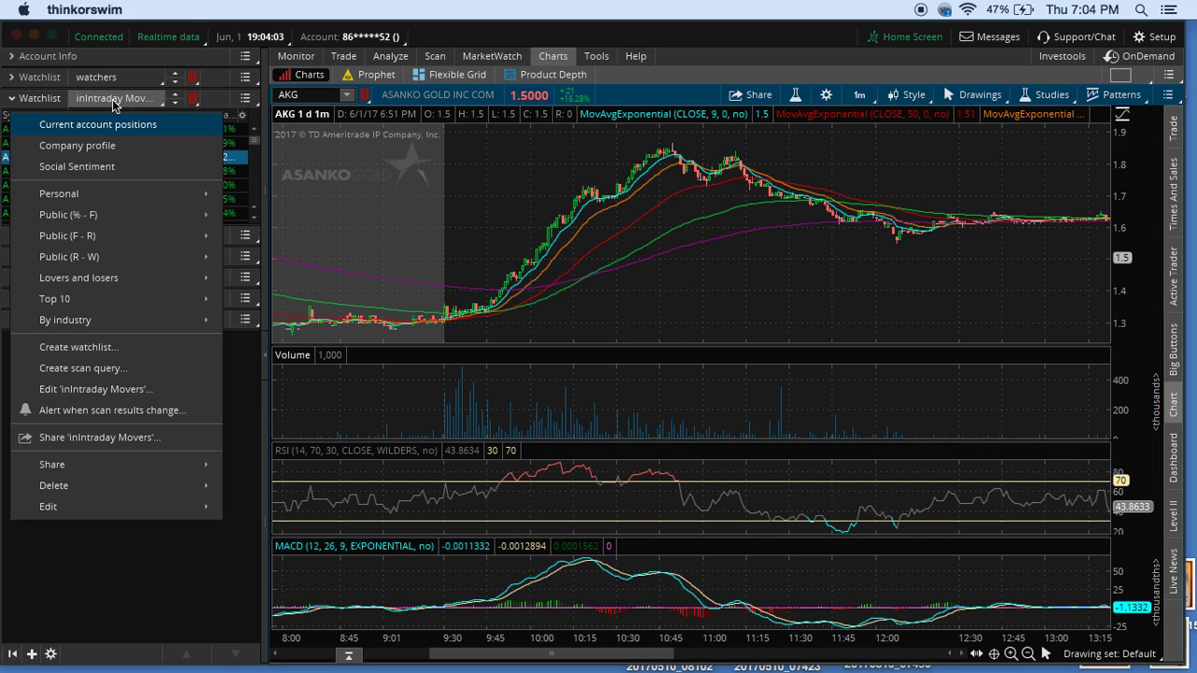
{"action": "left_click", "coordinate": [227, 175]}
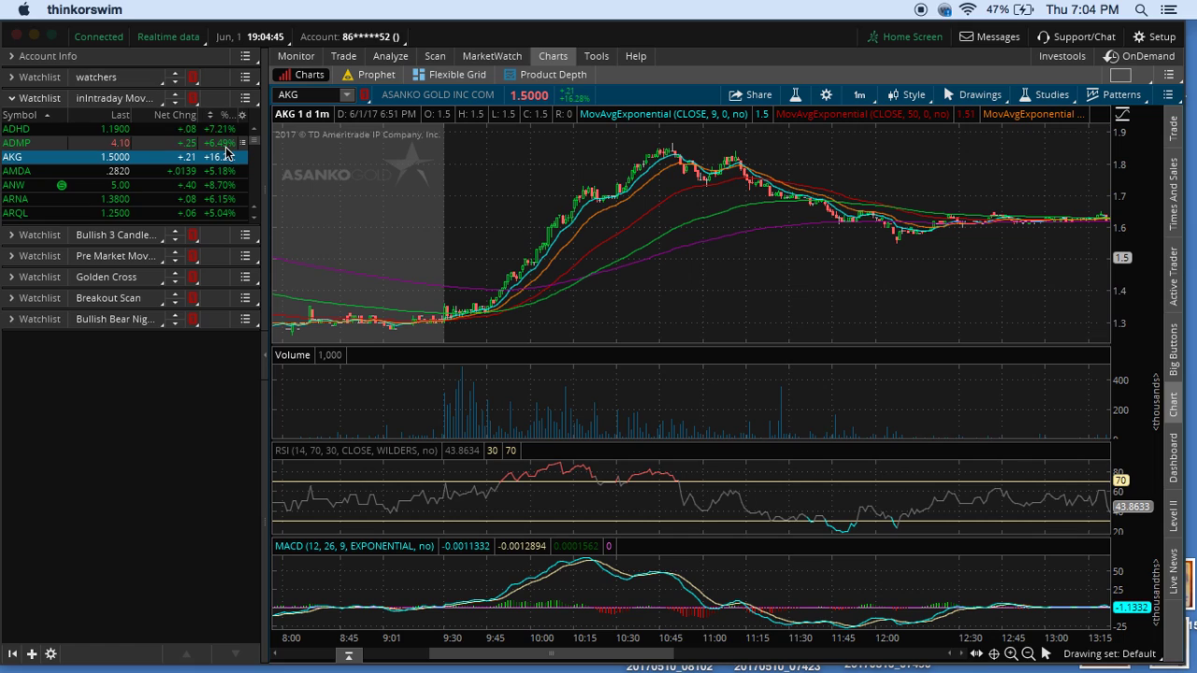
Step: Check the colour link options of the intraday movers watchlist and of the AKG chart
{"action": "left_click", "coordinate": [193, 97]}
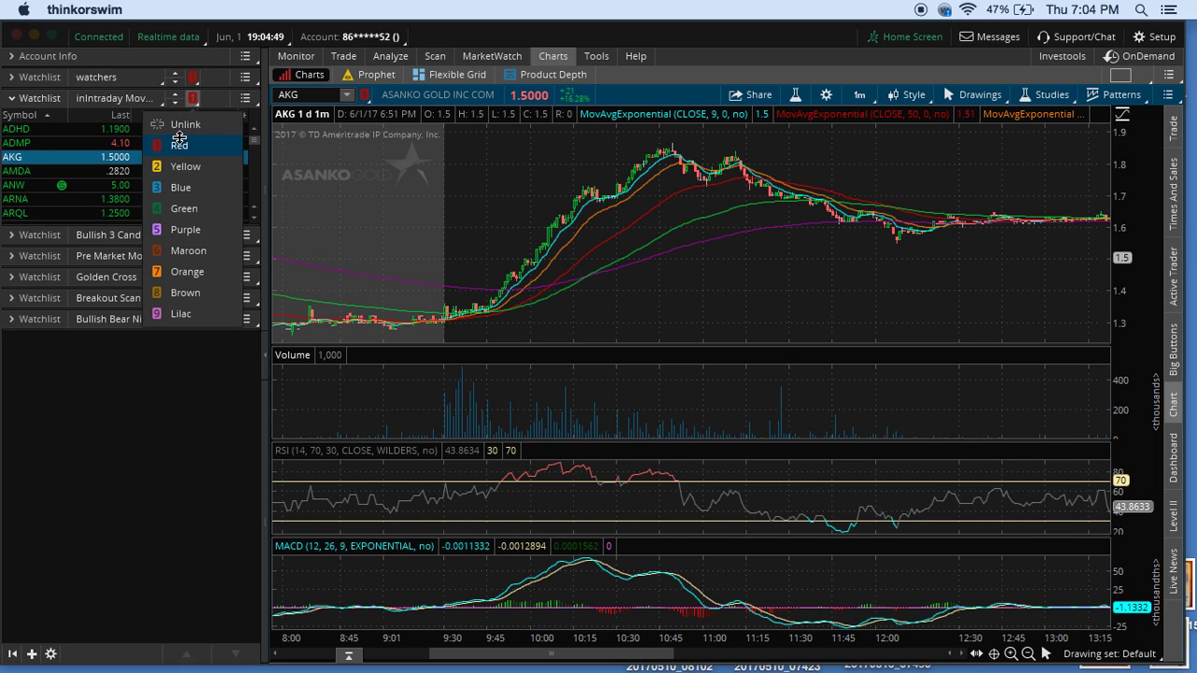
{"action": "left_click", "coordinate": [192, 98]}
{"action": "left_click", "coordinate": [193, 97]}
{"action": "left_click", "coordinate": [193, 99]}
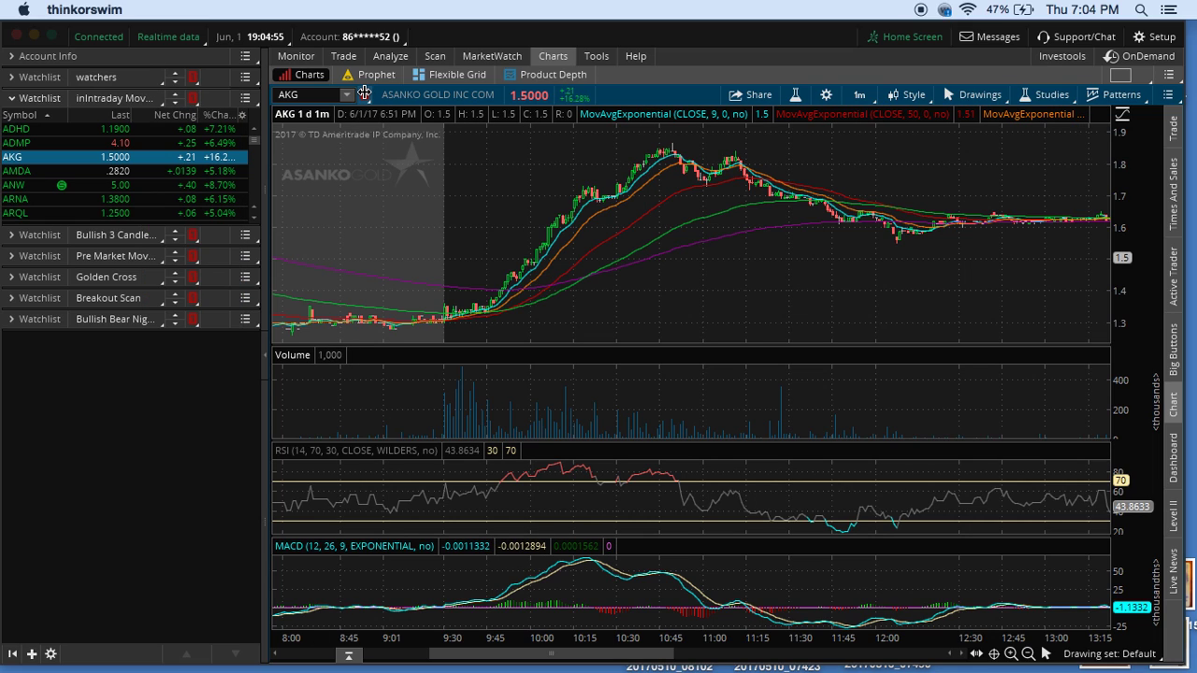
{"action": "left_click", "coordinate": [364, 94]}
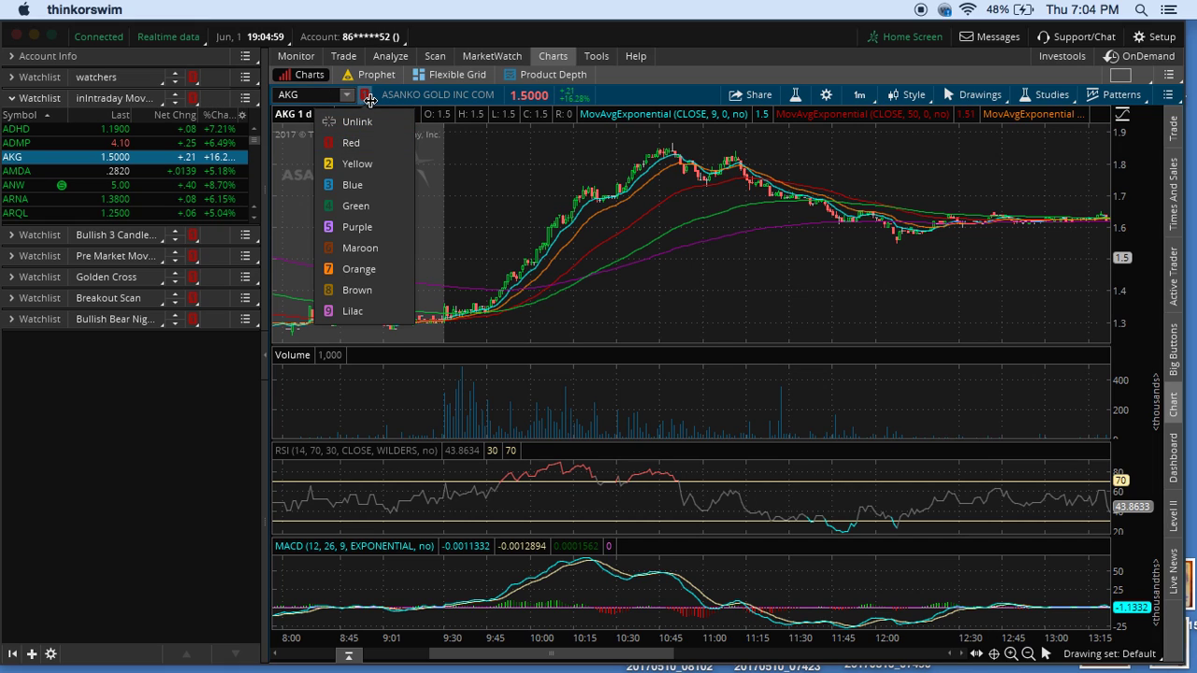
{"action": "left_click", "coordinate": [45, 159]}
Step: Go through the charts of AMDA, ANW and ARNA from the linked watchlist, and view ARNA with the sidebar hidden
{"action": "left_click", "coordinate": [39, 171]}
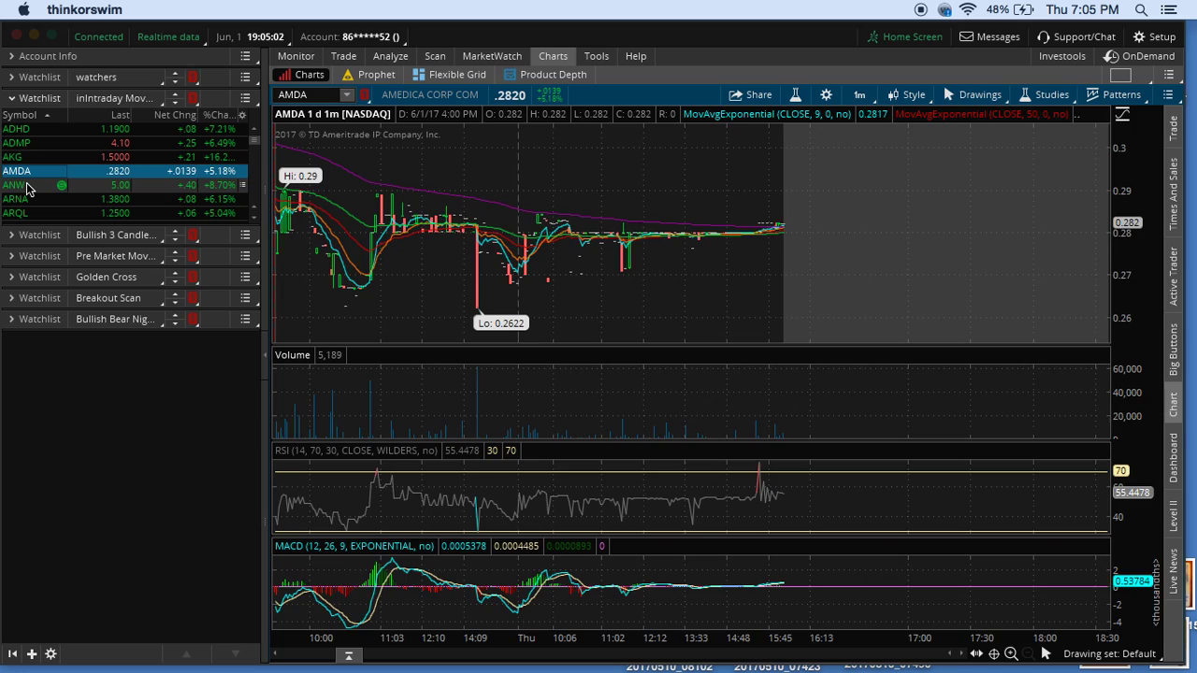
{"action": "left_click", "coordinate": [26, 186]}
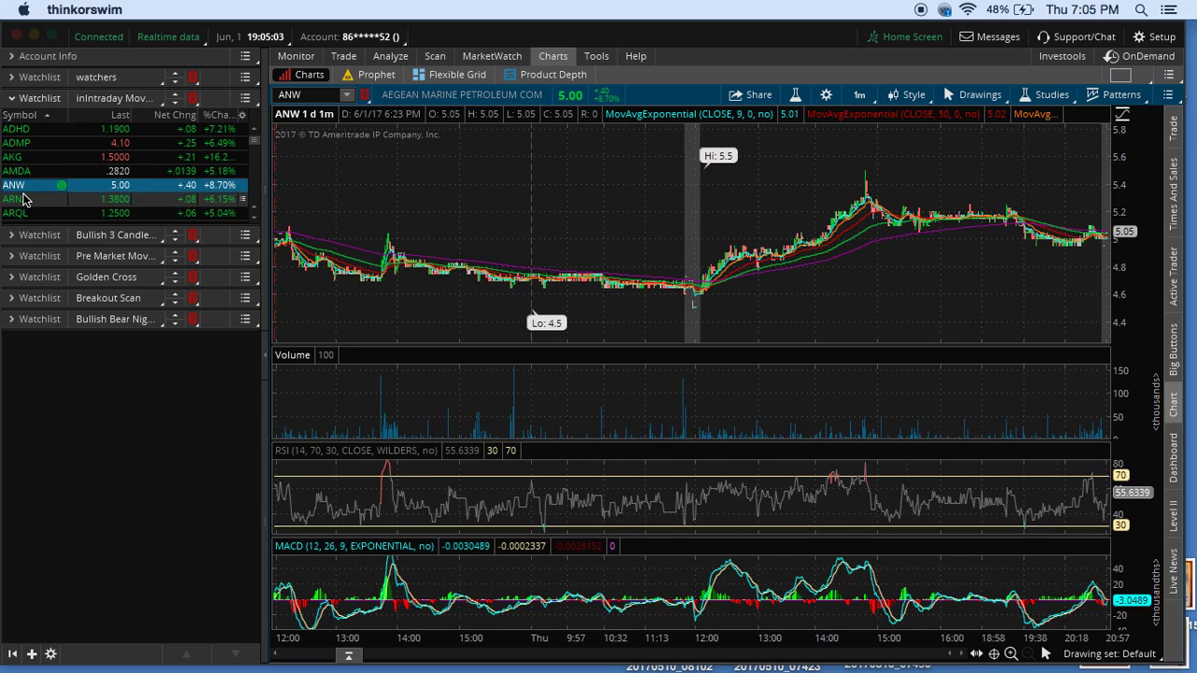
{"action": "left_click", "coordinate": [25, 196]}
{"action": "left_click", "coordinate": [25, 191]}
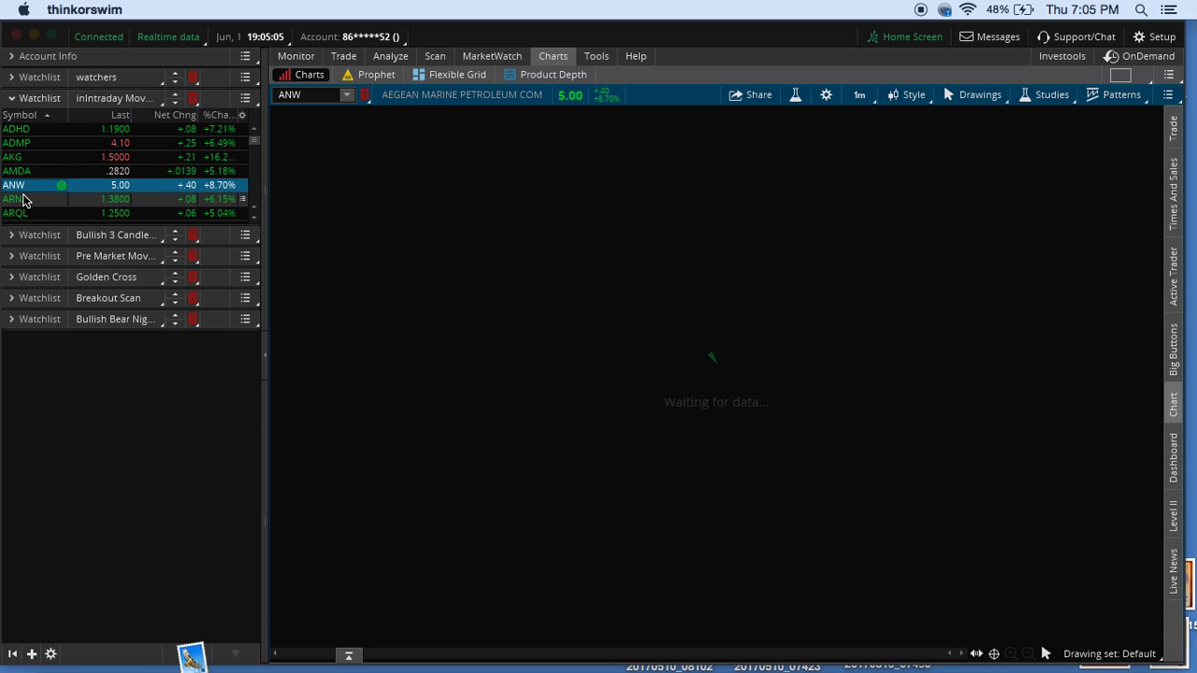
{"action": "left_click", "coordinate": [24, 199]}
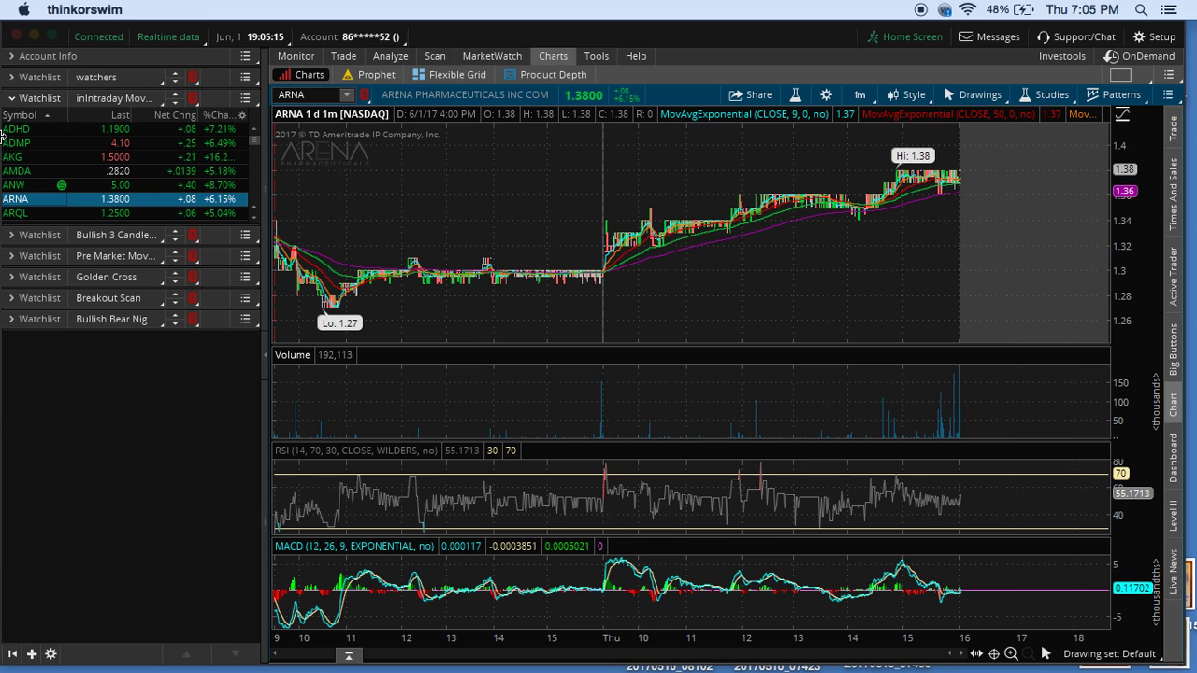
{"action": "left_click", "coordinate": [268, 355]}
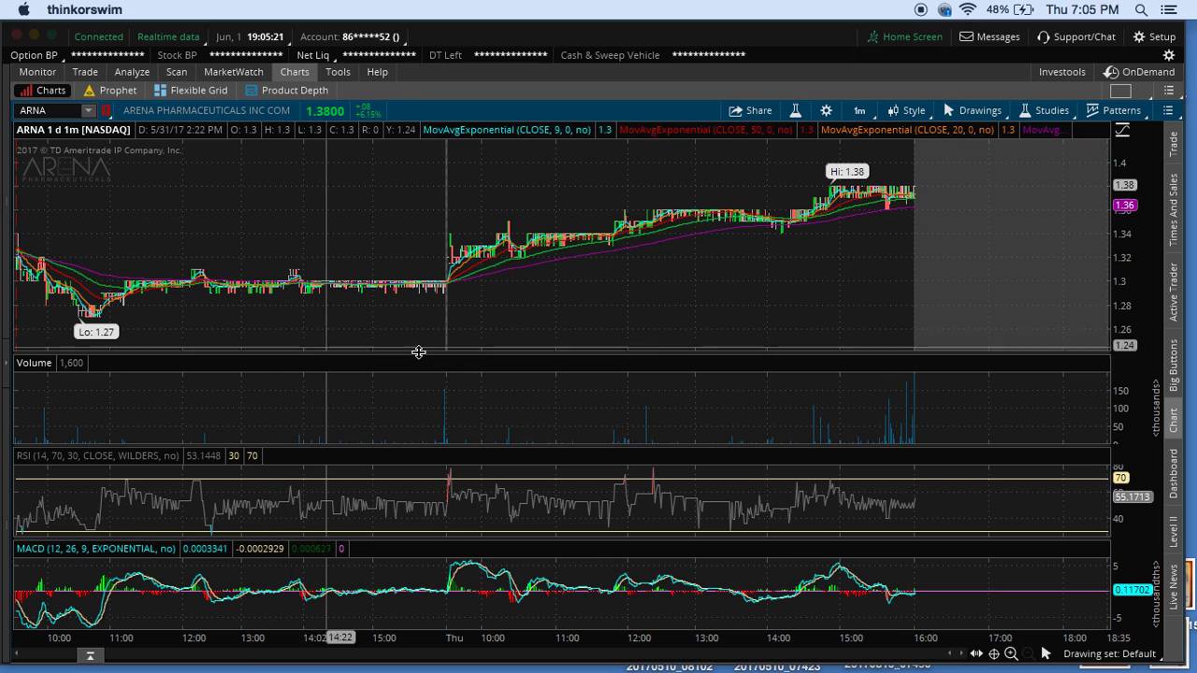